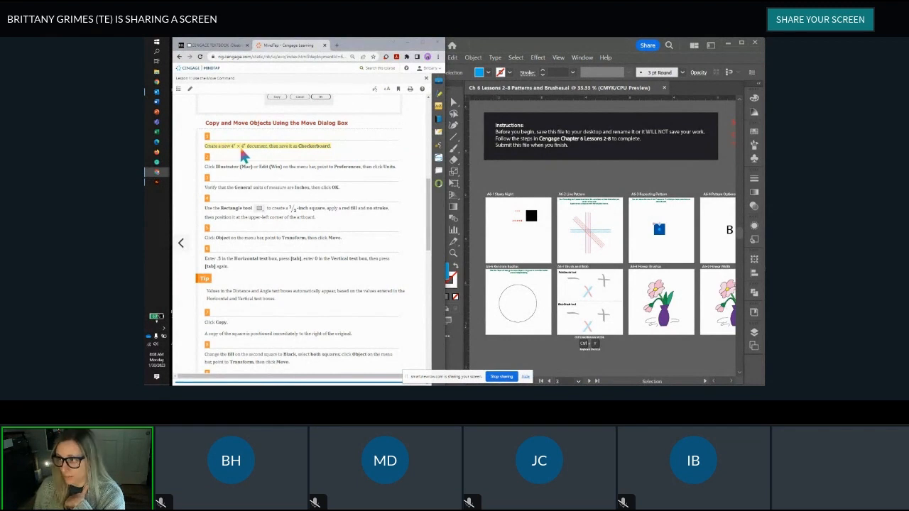
Set the general units of measure to inches in Illustrator's preferences
{"action": "left_click", "coordinate": [497, 160]}
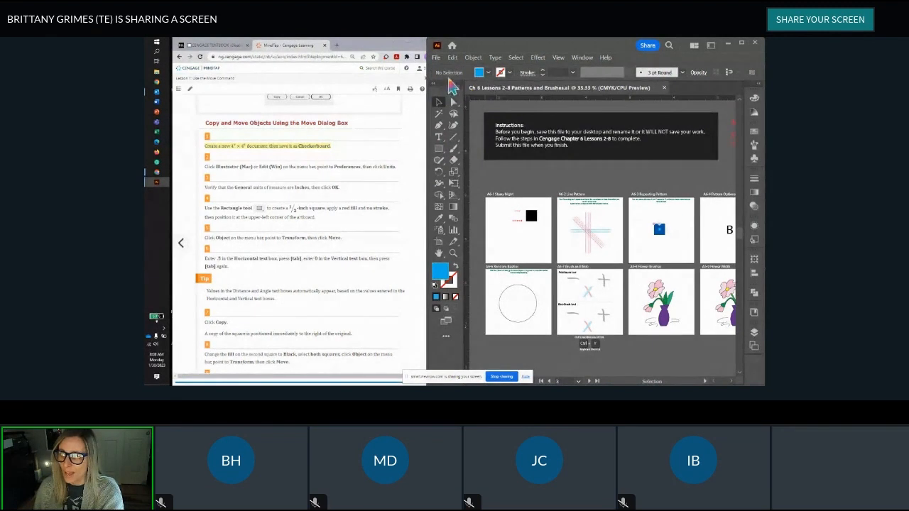
{"action": "left_click", "coordinate": [455, 61]}
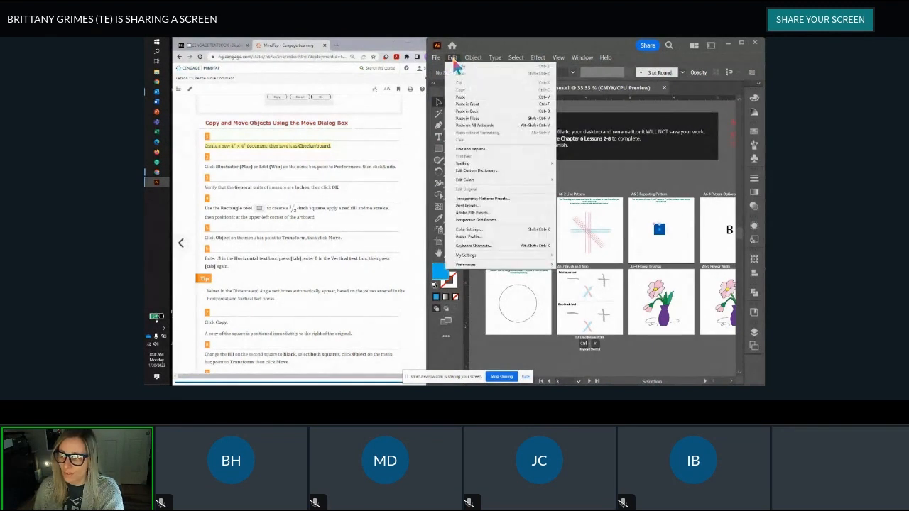
{"action": "mouse_move", "coordinate": [481, 274]}
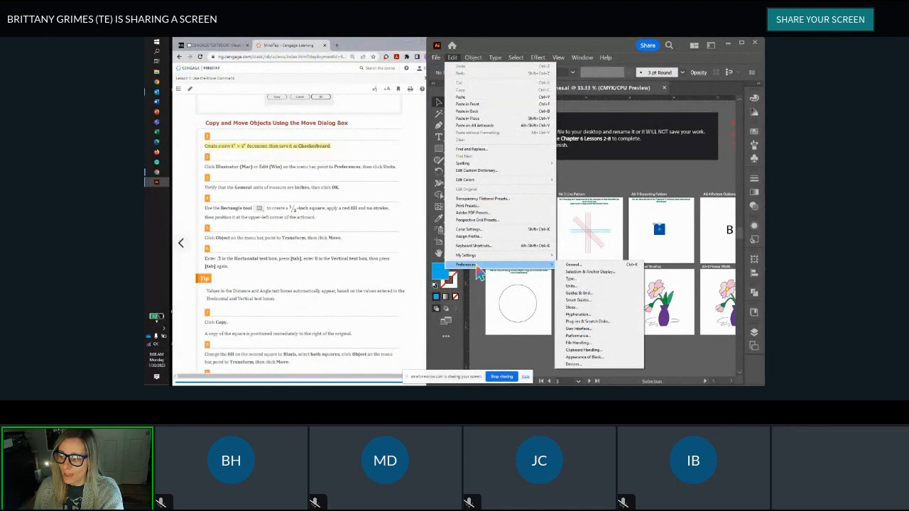
{"action": "left_click", "coordinate": [578, 289]}
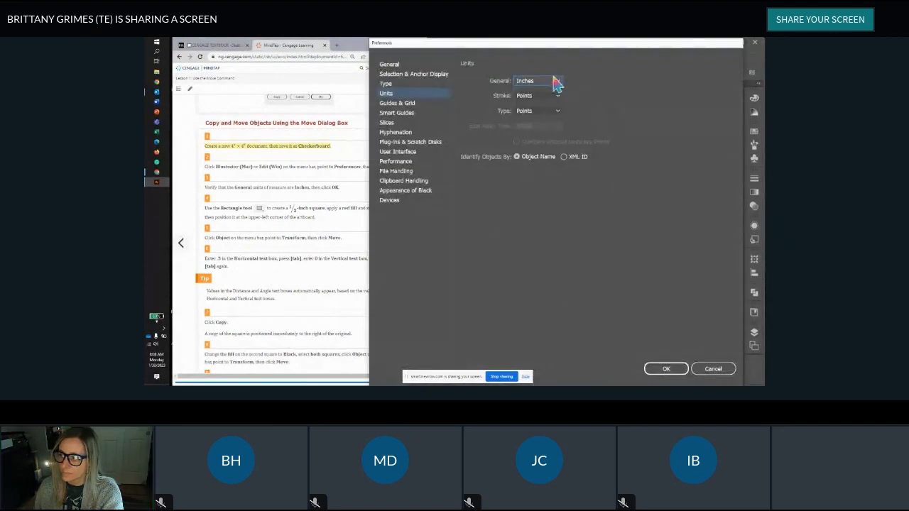
{"action": "left_click", "coordinate": [555, 81]}
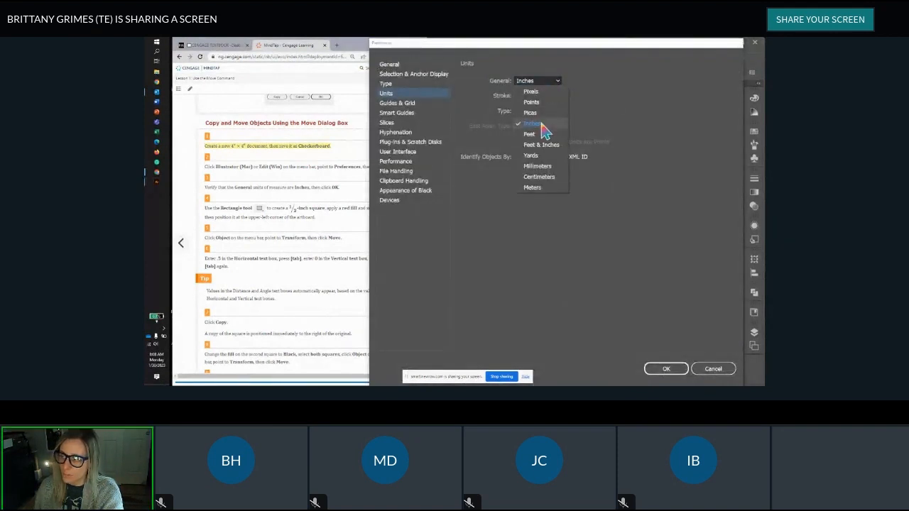
{"action": "left_click", "coordinate": [669, 369]}
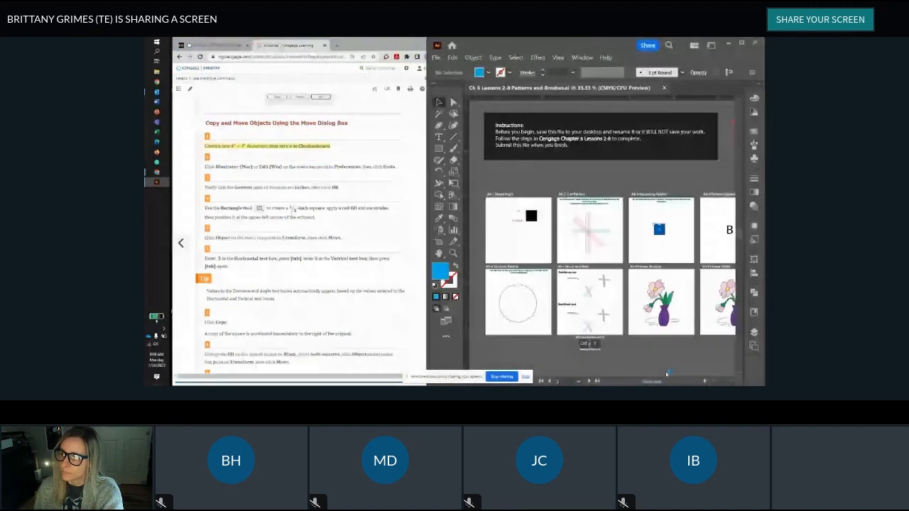
Start a new document and name it Checkerboard
{"action": "left_click", "coordinate": [436, 58]}
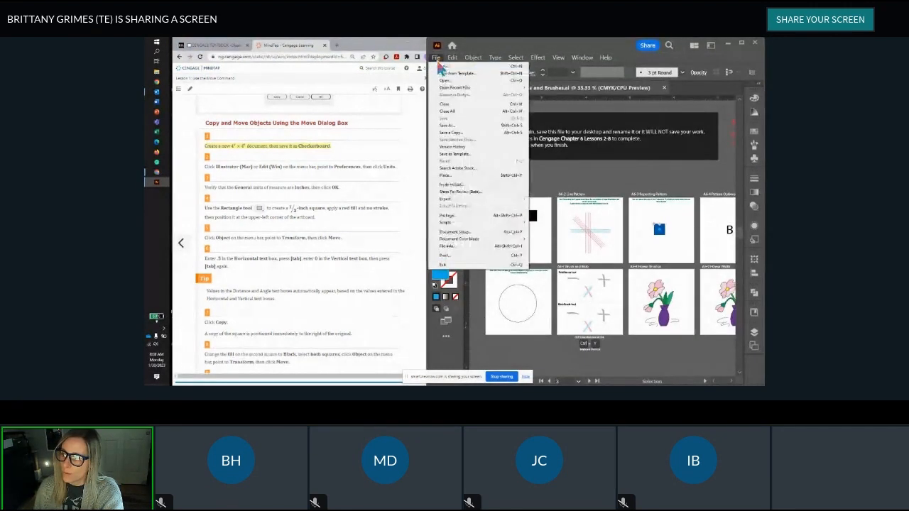
{"action": "left_click", "coordinate": [440, 67]}
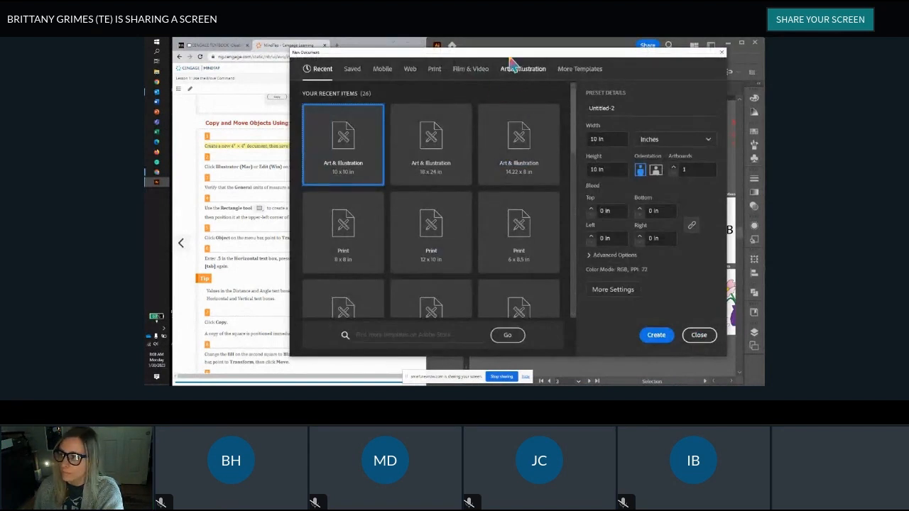
{"action": "mouse_move", "coordinate": [513, 61]}
{"action": "left_mouse_down"}
{"action": "mouse_move", "coordinate": [538, 74]}
{"action": "mouse_move", "coordinate": [476, 201]}
{"action": "mouse_move", "coordinate": [480, 170]}
{"action": "mouse_move", "coordinate": [571, 137]}
{"action": "mouse_move", "coordinate": [509, 201]}
{"action": "mouse_move", "coordinate": [490, 243]}
{"action": "mouse_move", "coordinate": [501, 71]}
{"action": "left_mouse_up"}
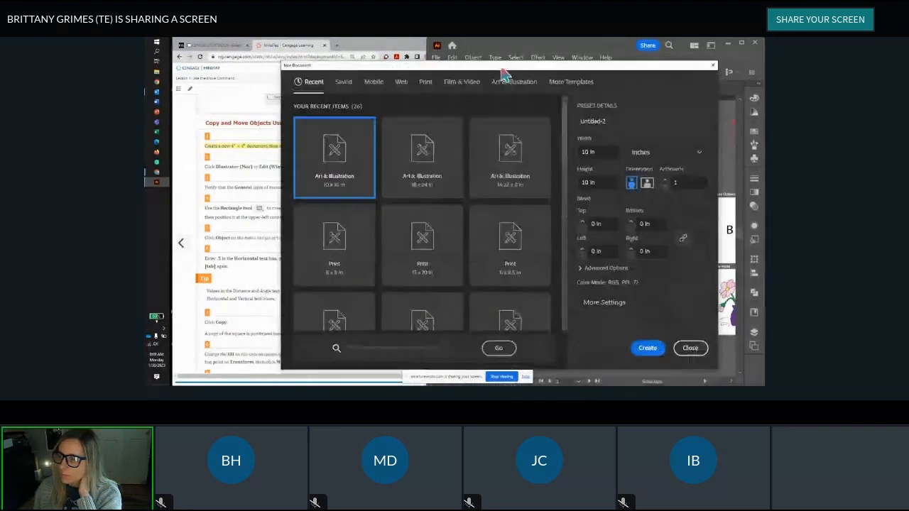
{"action": "left_click", "coordinate": [624, 120]}
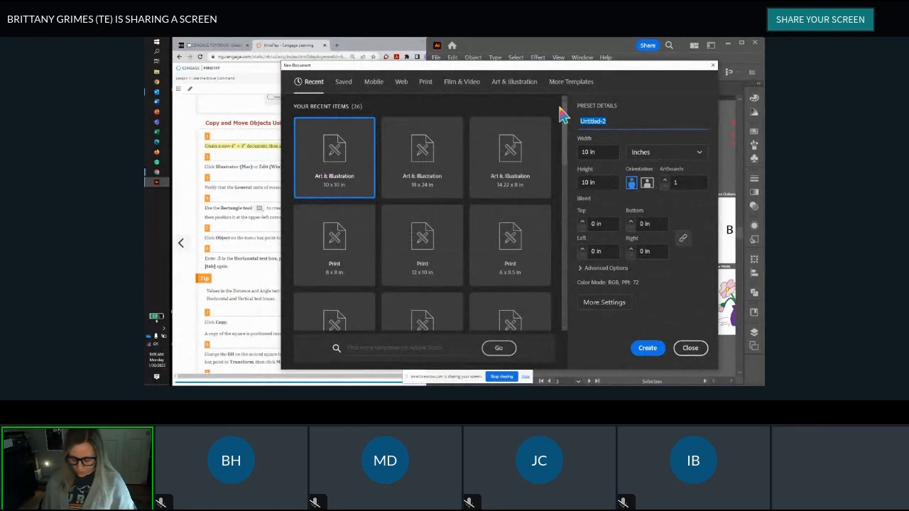
{"action": "type", "text": "c"}
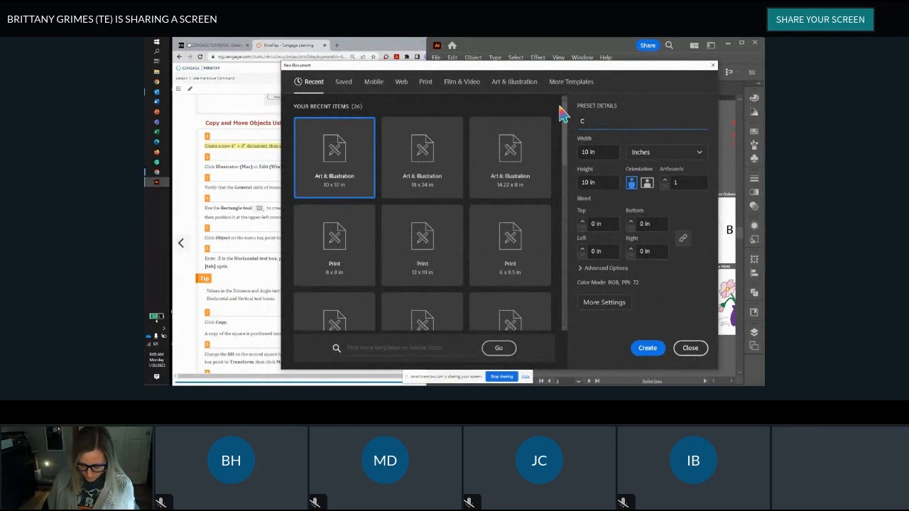
{"action": "type", "text": "heckerboard"}
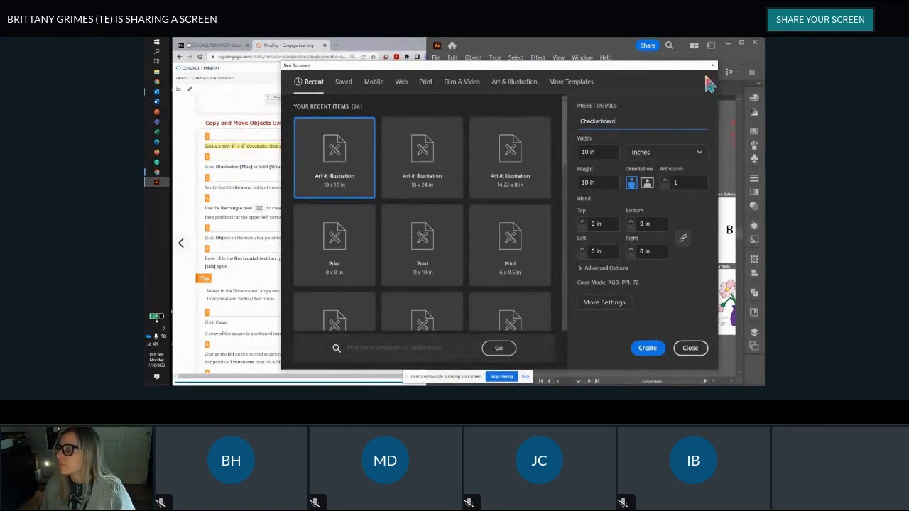
Set the new document's width and height to 4 in each and create it
{"action": "double_click", "coordinate": [583, 151]}
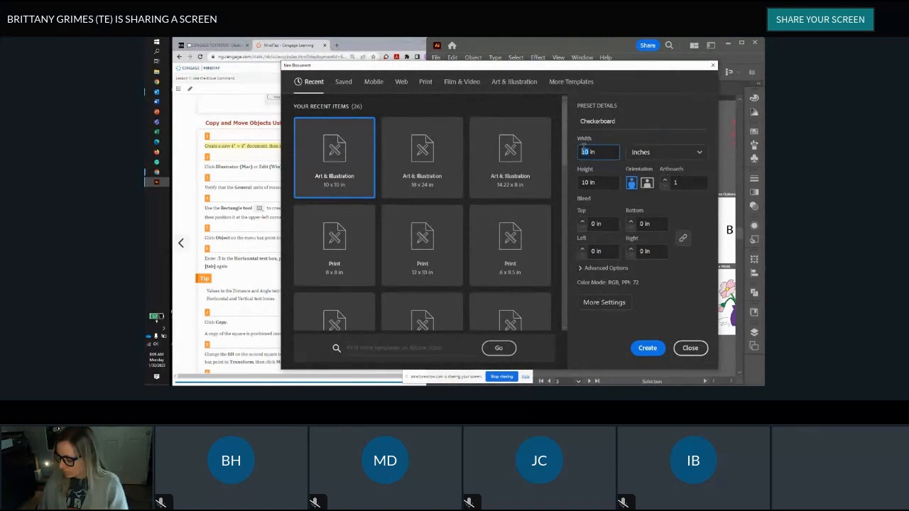
{"action": "type", "text": "4"}
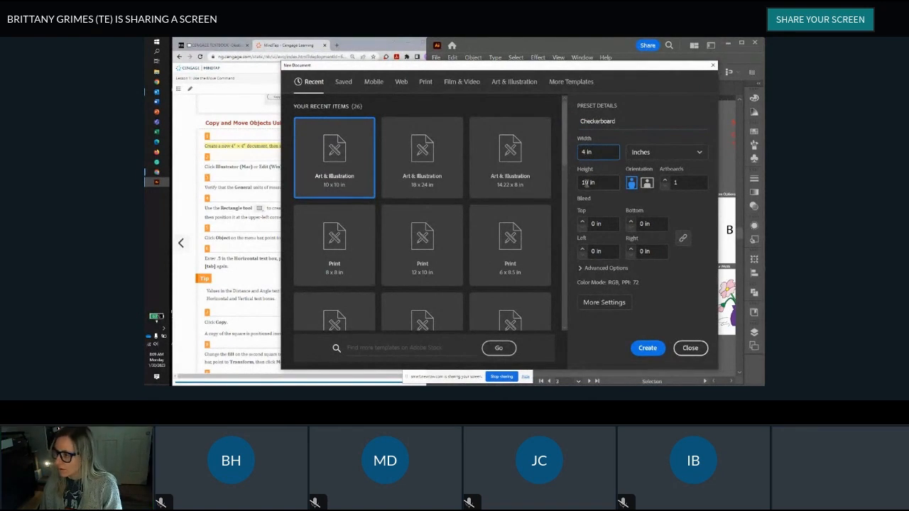
{"action": "double_click", "coordinate": [585, 183]}
{"action": "type", "text": "4"}
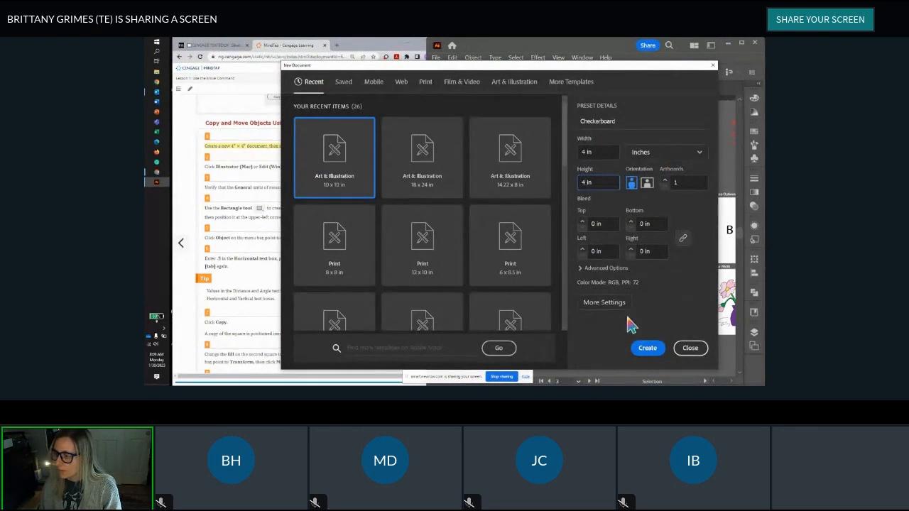
{"action": "left_click", "coordinate": [648, 348]}
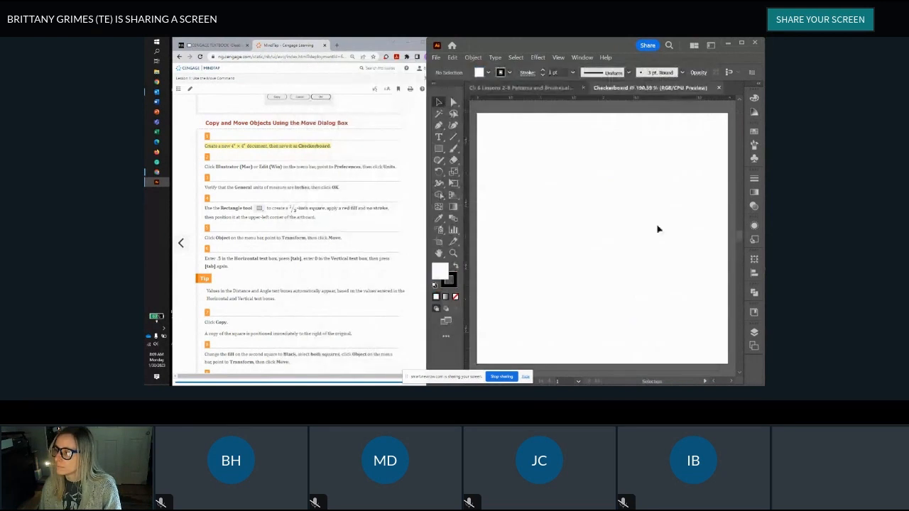
{"action": "key", "text": "ctrl+minus"}
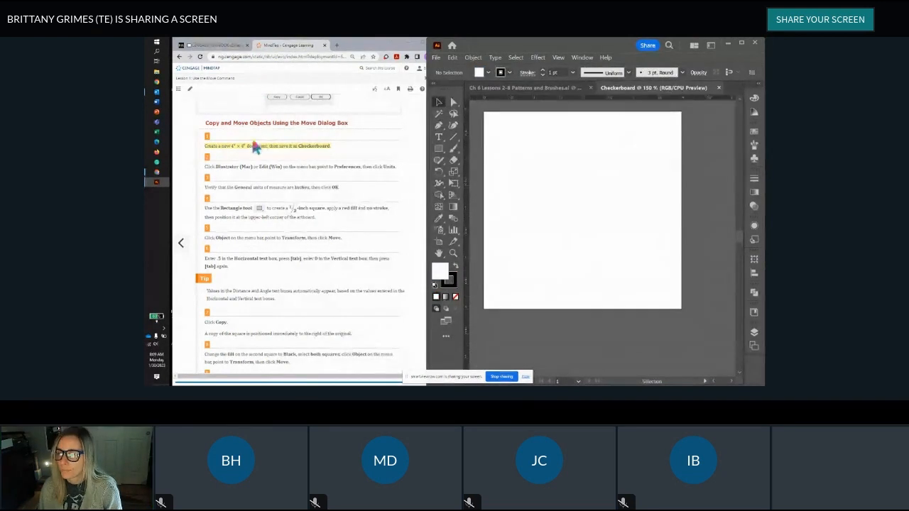
In the browser textbook, highlight the instruction about creating a 1/2-inch red square with the Rectangle tool
{"action": "scroll", "coordinate": [254, 152], "scroll_direction": "down", "scroll_amount": 1}
{"action": "scroll", "coordinate": [245, 157], "scroll_direction": "down", "scroll_amount": 1}
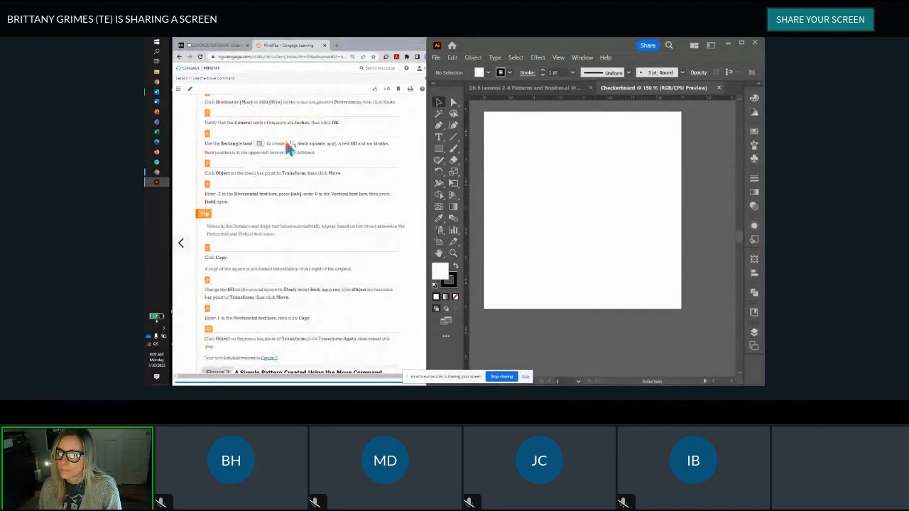
{"action": "scroll", "coordinate": [281, 135], "scroll_direction": "down", "scroll_amount": 1}
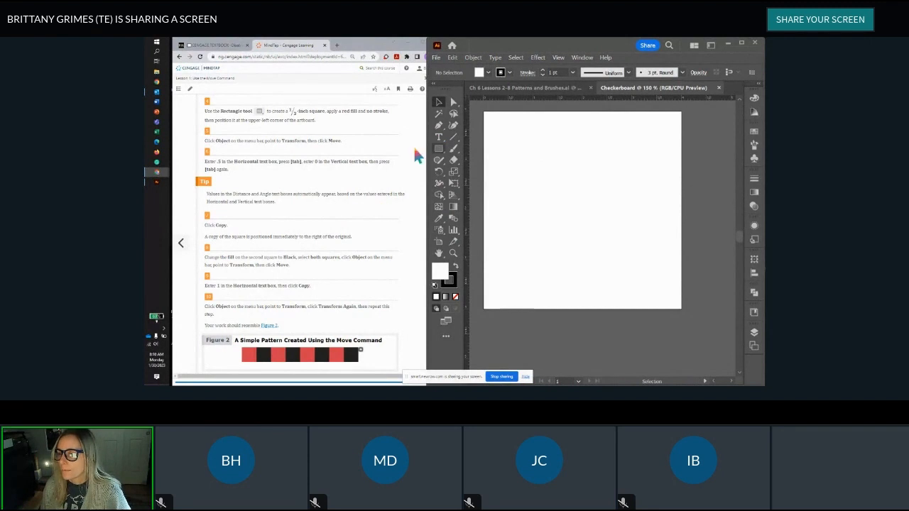
{"action": "left_click_drag", "start_coordinate": [327, 119], "coordinate": [200, 119]}
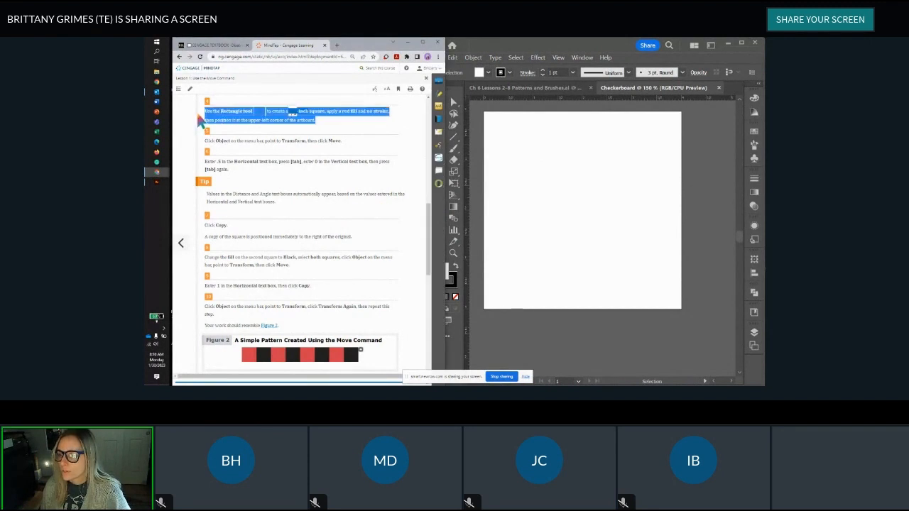
{"action": "left_click", "coordinate": [292, 213]}
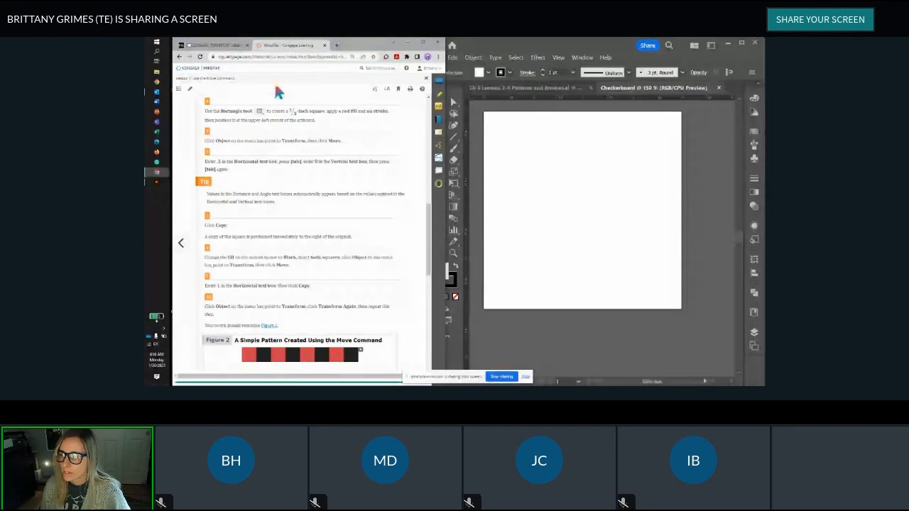
Back in Illustrator, create a 0.5 x 0.5 in square in the artboard's upper-left area with the Rectangle tool
{"action": "left_click", "coordinate": [466, 141]}
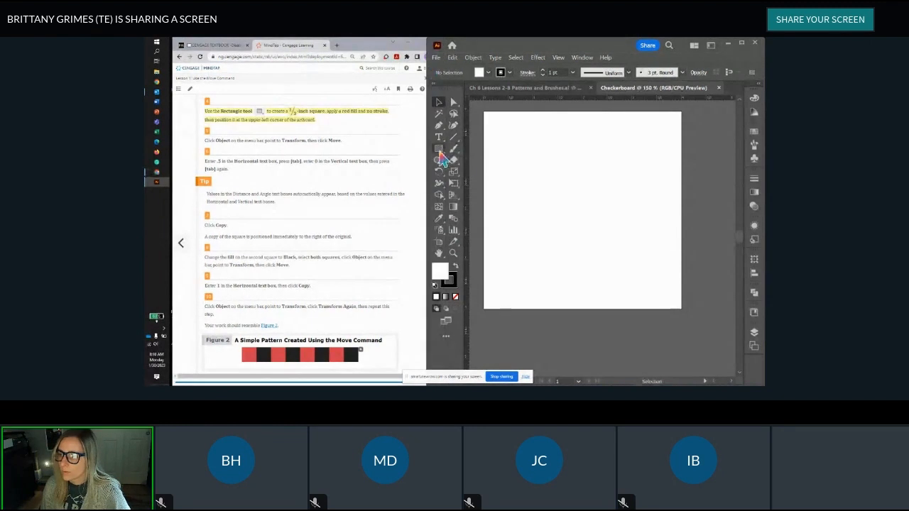
{"action": "left_click", "coordinate": [439, 151]}
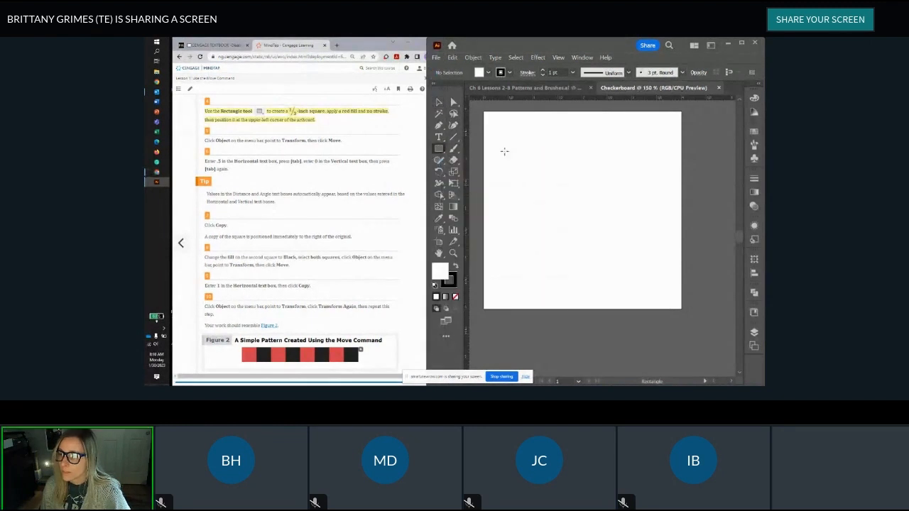
{"action": "left_click", "coordinate": [528, 144]}
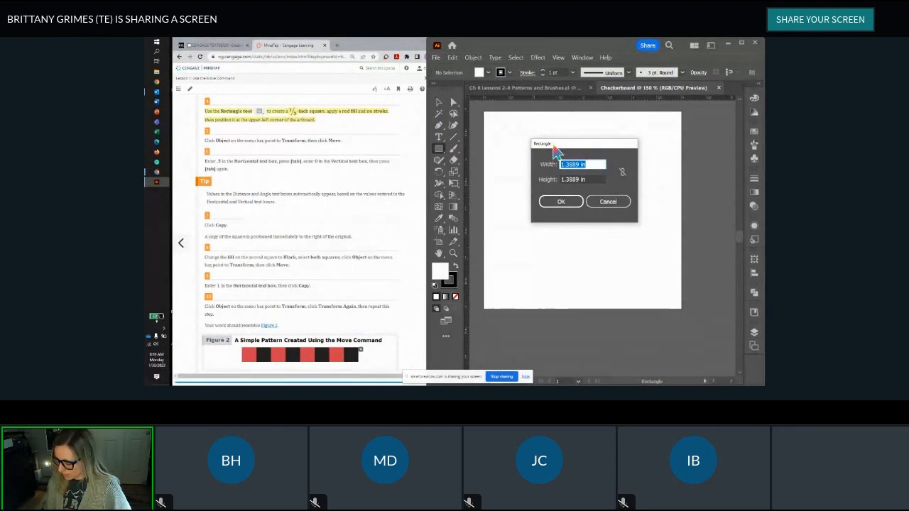
{"action": "key", "text": "BackSpace"}
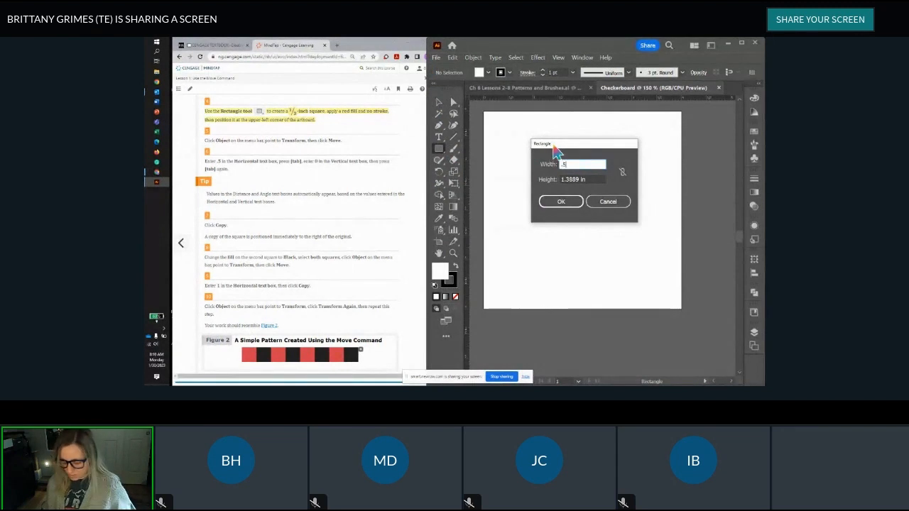
{"action": "key", "text": "Tab"}
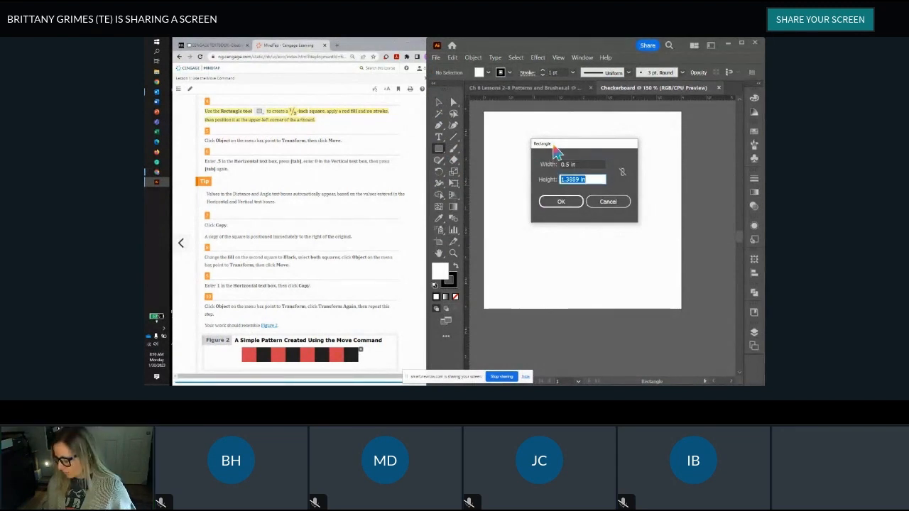
{"action": "type", "text": ".5"}
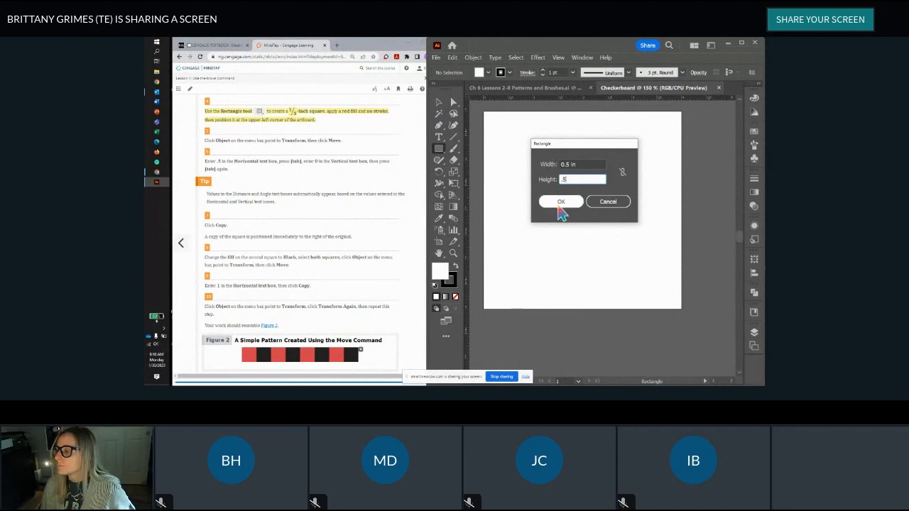
{"action": "left_click", "coordinate": [561, 206]}
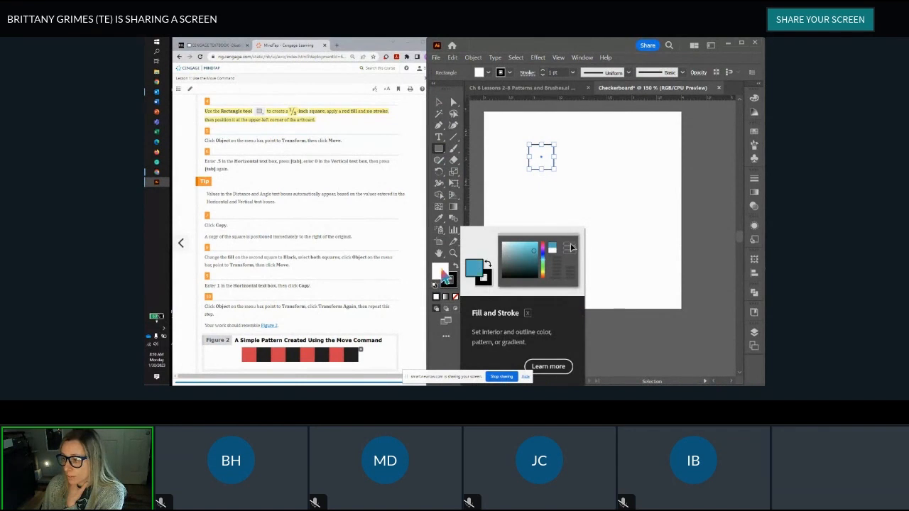
Fill the square with a bright orange-red from an enlarged color spectrum
{"action": "left_click", "coordinate": [757, 103]}
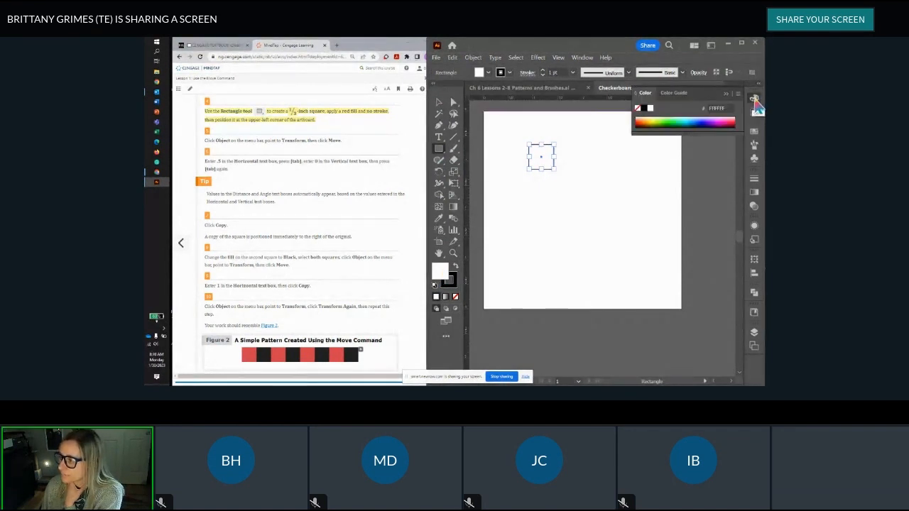
{"action": "left_click", "coordinate": [641, 122]}
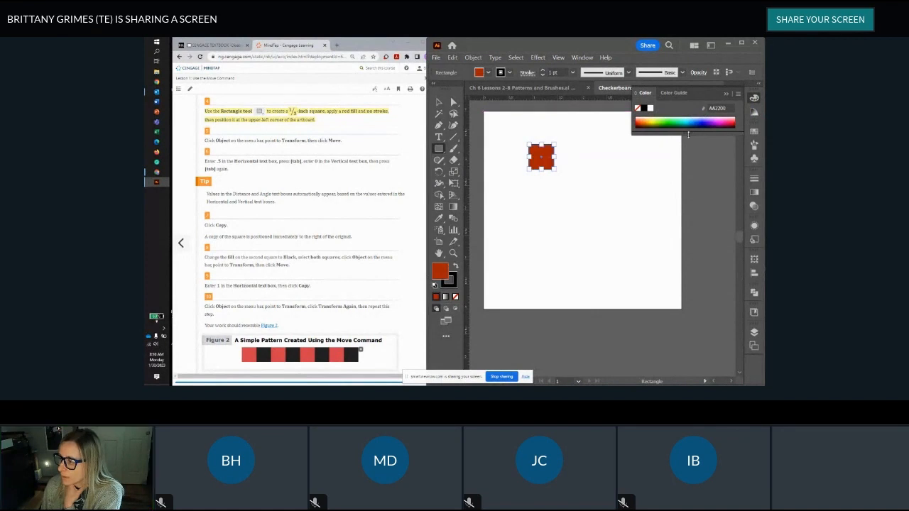
{"action": "left_click_drag", "start_coordinate": [688, 132], "coordinate": [684, 189]}
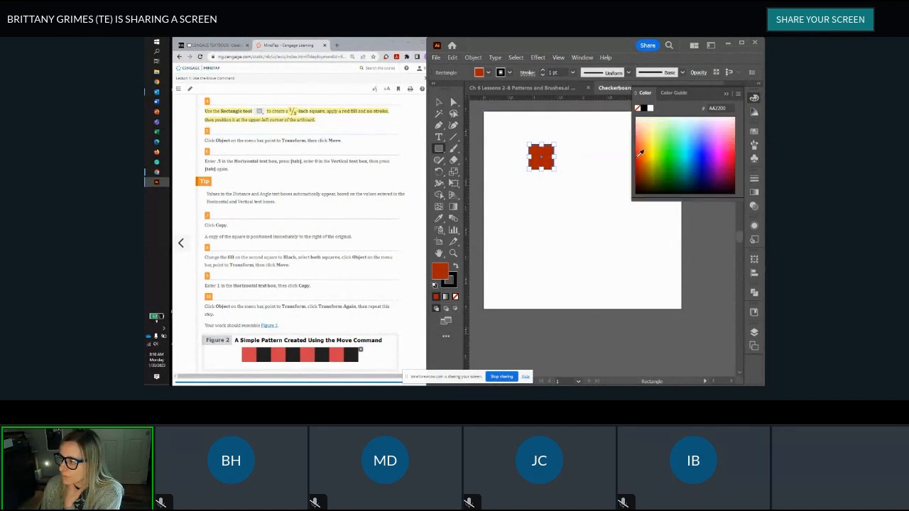
{"action": "left_click", "coordinate": [641, 150]}
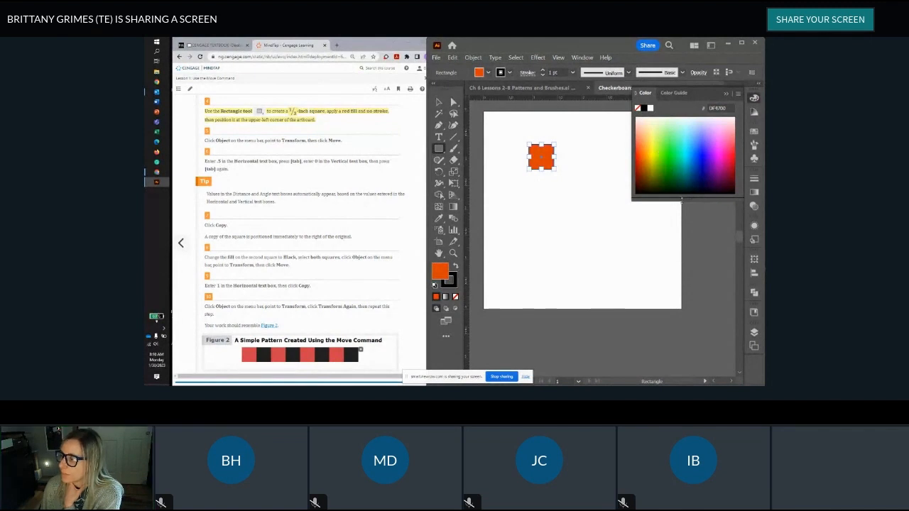
Remove the square's stroke and deselect the square
{"action": "left_click", "coordinate": [455, 282]}
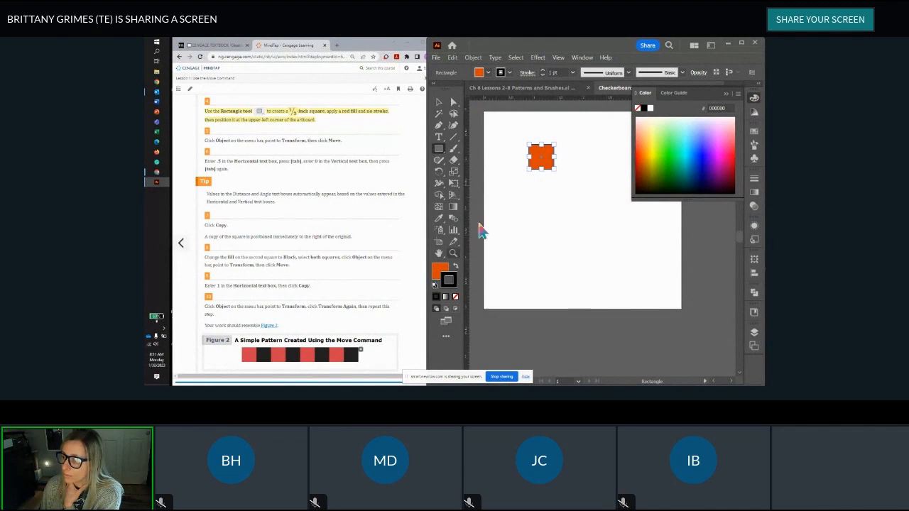
{"action": "left_click", "coordinate": [637, 109]}
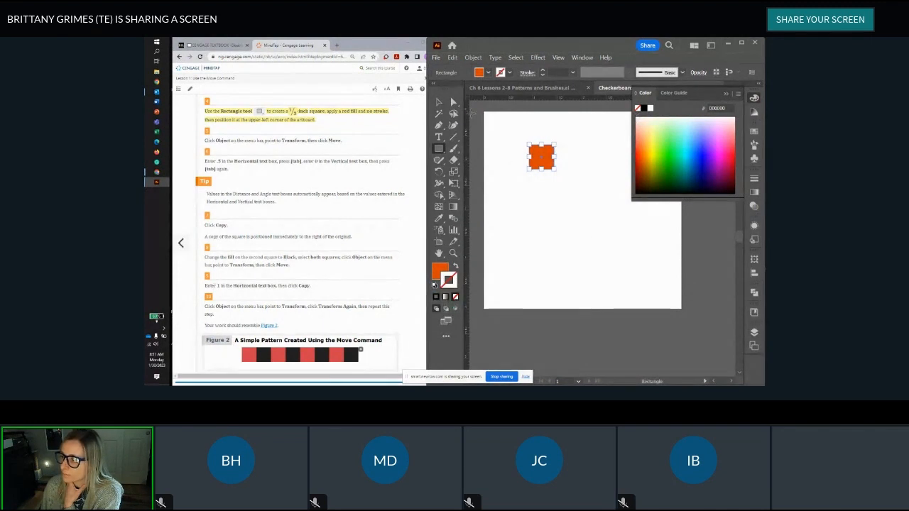
{"action": "left_click", "coordinate": [440, 103]}
{"action": "left_click", "coordinate": [566, 193]}
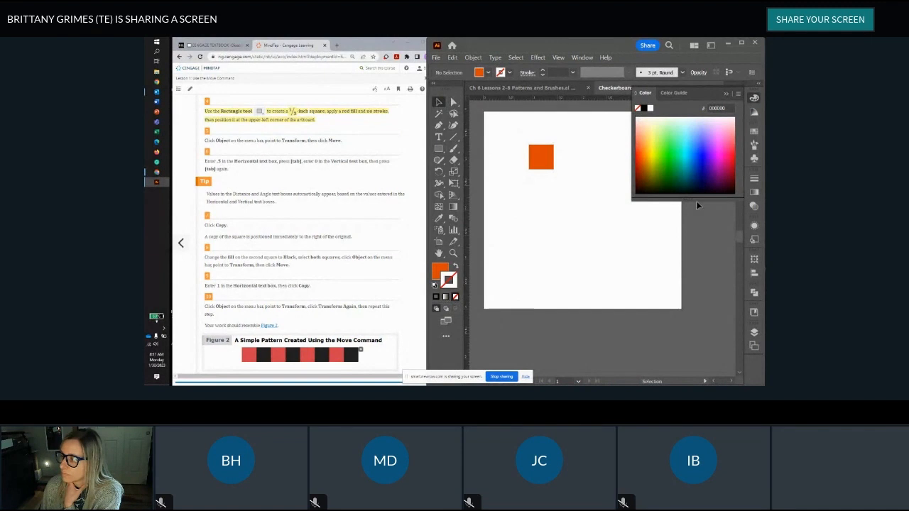
Try to position the orange-red square freehand at the artboard's upper-left corner
{"action": "left_click", "coordinate": [725, 94]}
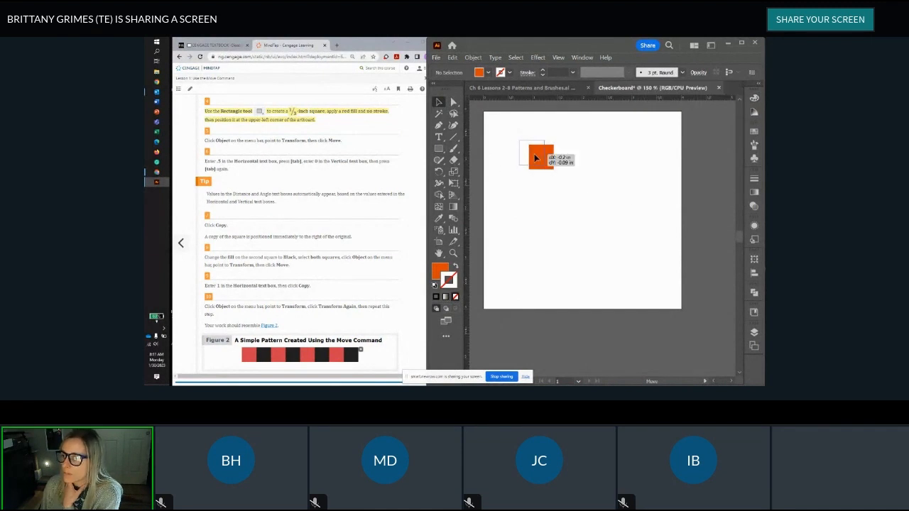
{"action": "left_click_drag", "start_coordinate": [534, 154], "coordinate": [534, 154]}
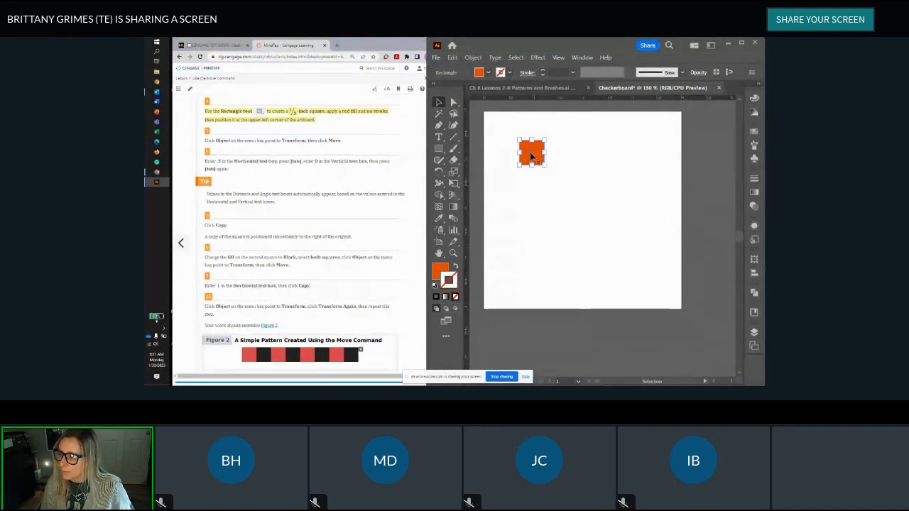
{"action": "left_click_drag", "start_coordinate": [531, 145], "coordinate": [496, 128]}
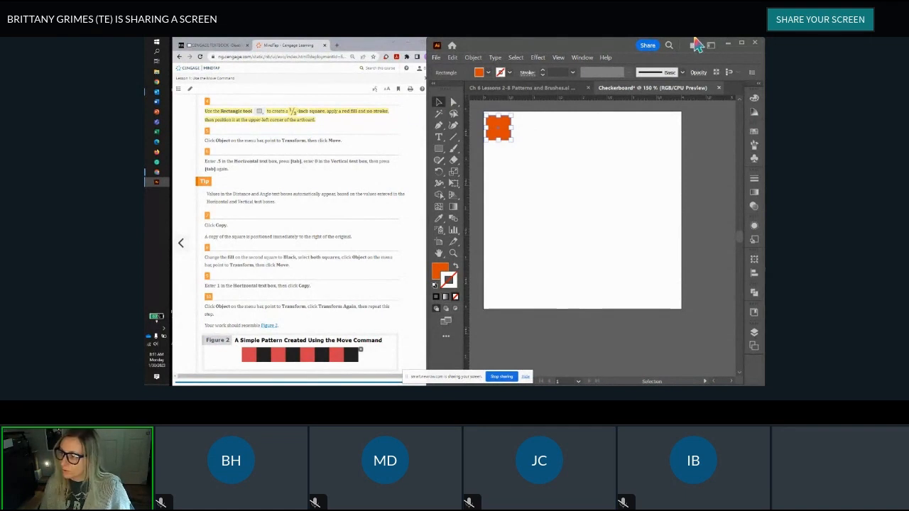
{"action": "left_click_drag", "start_coordinate": [494, 135], "coordinate": [532, 170]}
Turn on Smart Guides and snap the orange-red square to the artboard's upper-left corner
{"action": "left_click", "coordinate": [559, 59]}
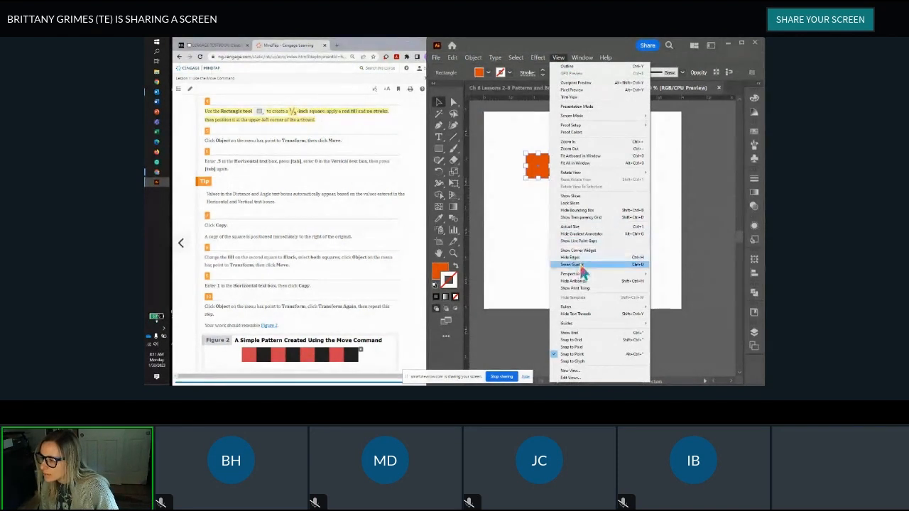
{"action": "left_click", "coordinate": [581, 265]}
{"action": "left_click", "coordinate": [540, 167]}
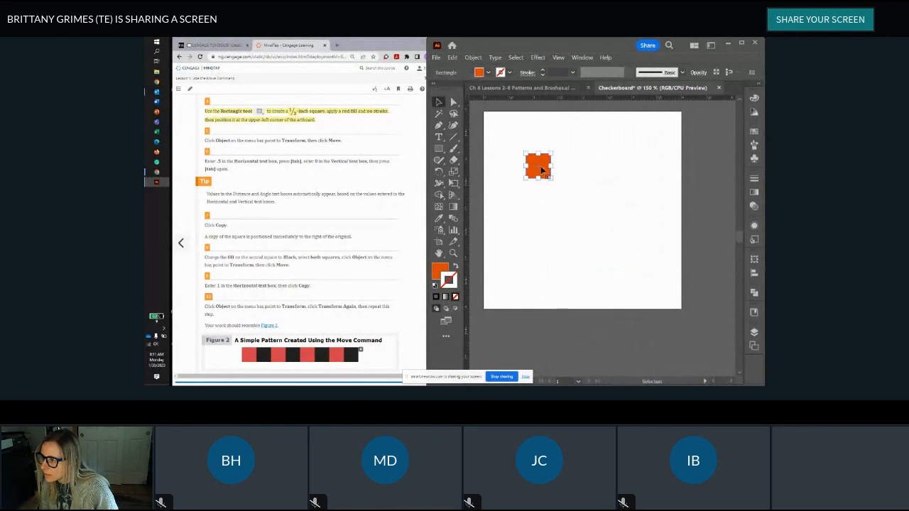
{"action": "left_click_drag", "start_coordinate": [541, 167], "coordinate": [500, 125]}
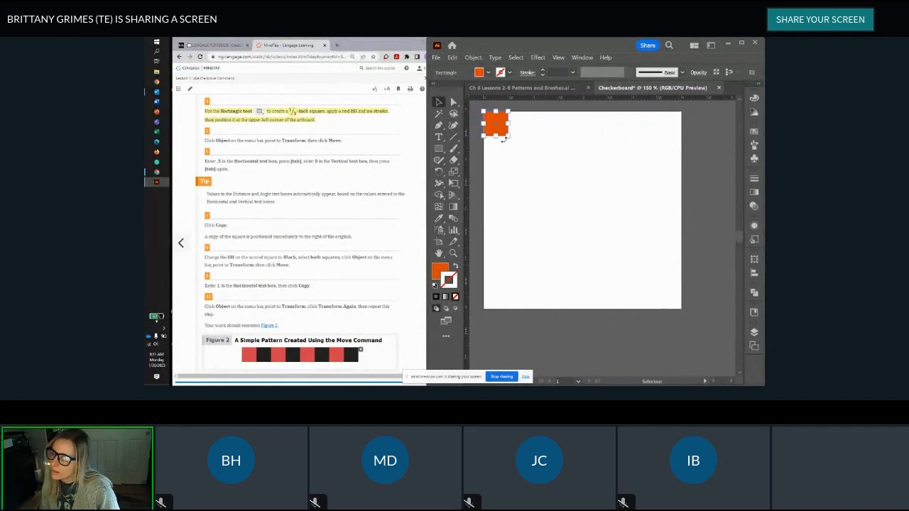
Copy the square with the Move command, using a horizontal offset of 0.5 in and a vertical offset of 0 in
{"action": "scroll", "coordinate": [366, 254], "scroll_direction": "down", "scroll_amount": 1}
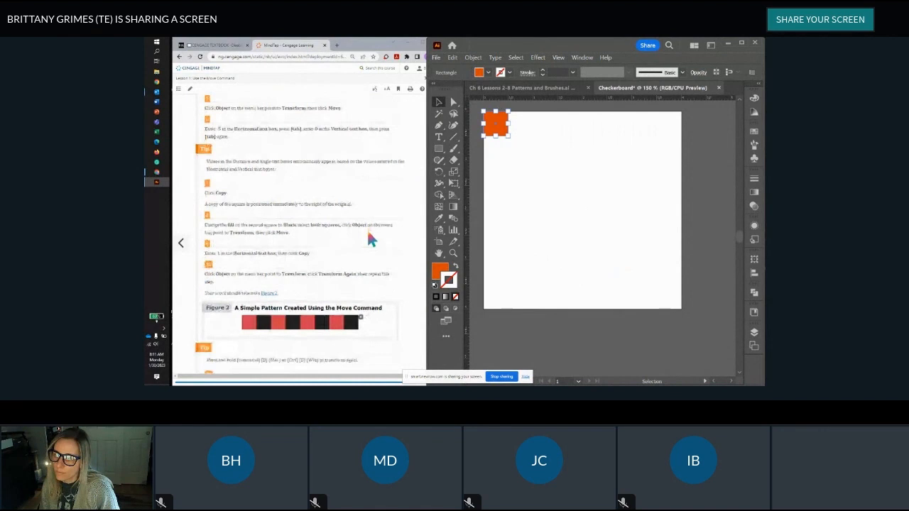
{"action": "scroll", "coordinate": [366, 228], "scroll_direction": "up", "scroll_amount": 1}
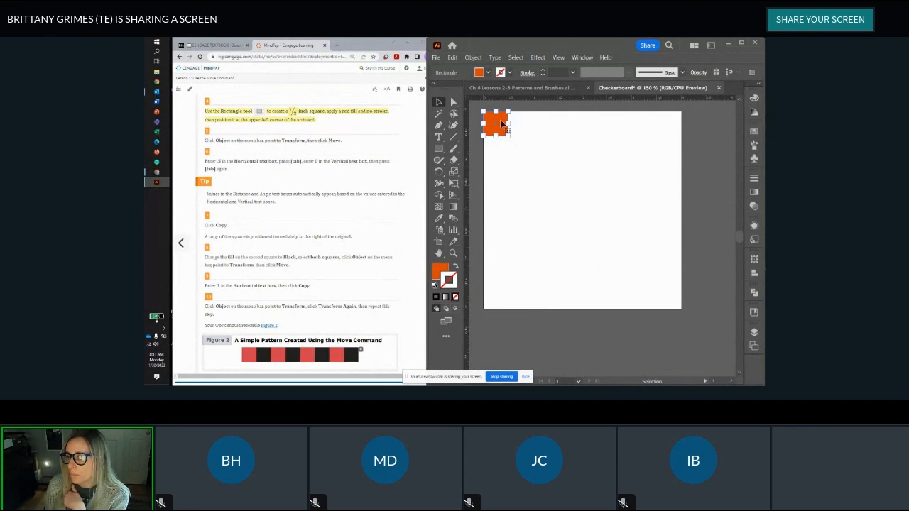
{"action": "left_click", "coordinate": [473, 59]}
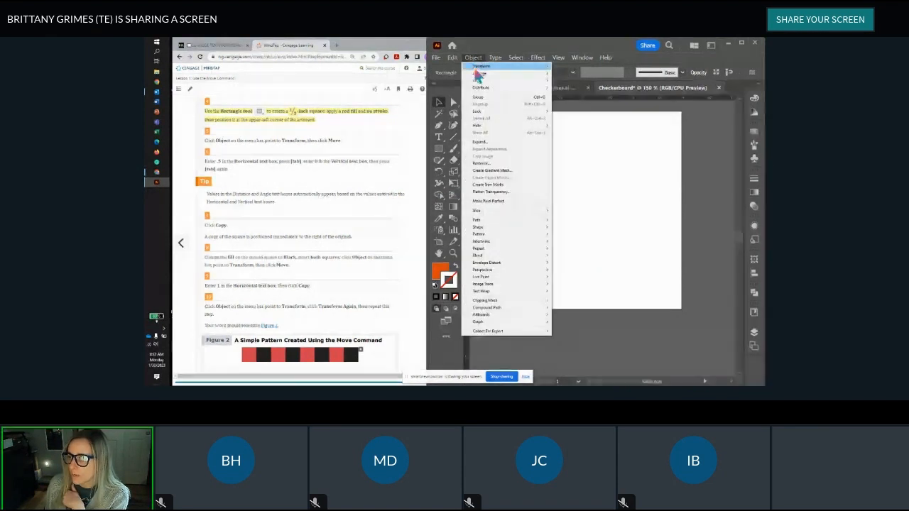
{"action": "mouse_move", "coordinate": [490, 66]}
{"action": "left_click", "coordinate": [574, 82]}
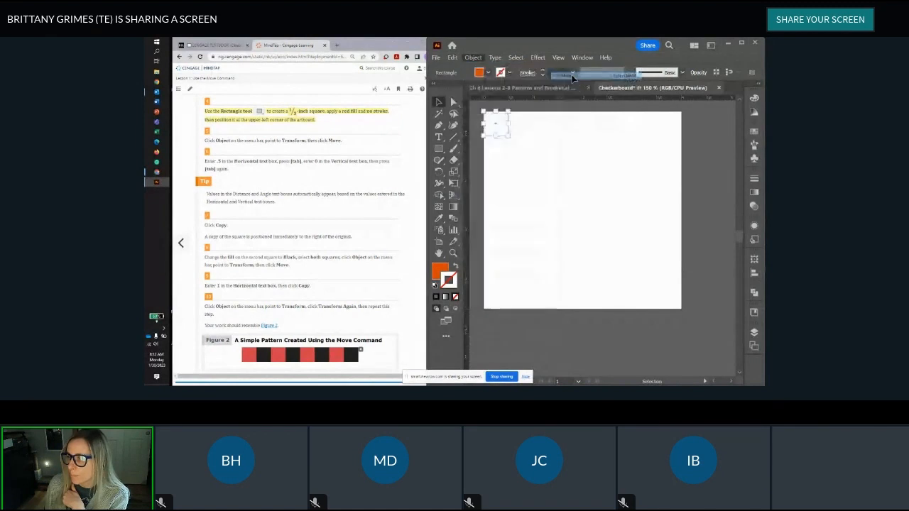
{"action": "left_click_drag", "start_coordinate": [511, 121], "coordinate": [550, 113]}
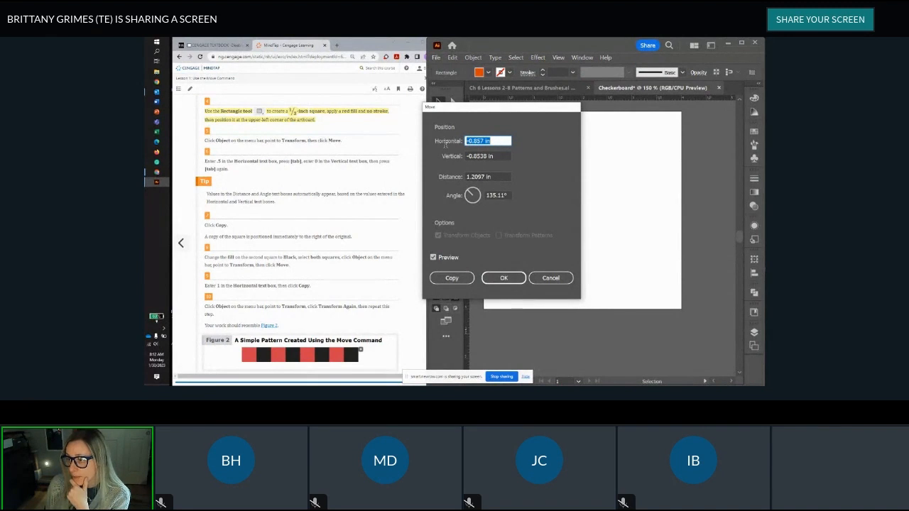
{"action": "type", "text": ".5"}
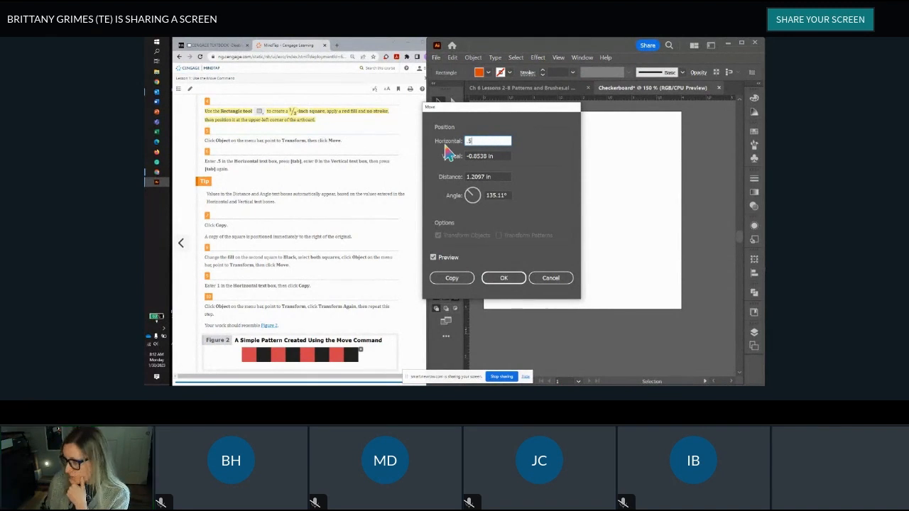
{"action": "key", "text": "Tab"}
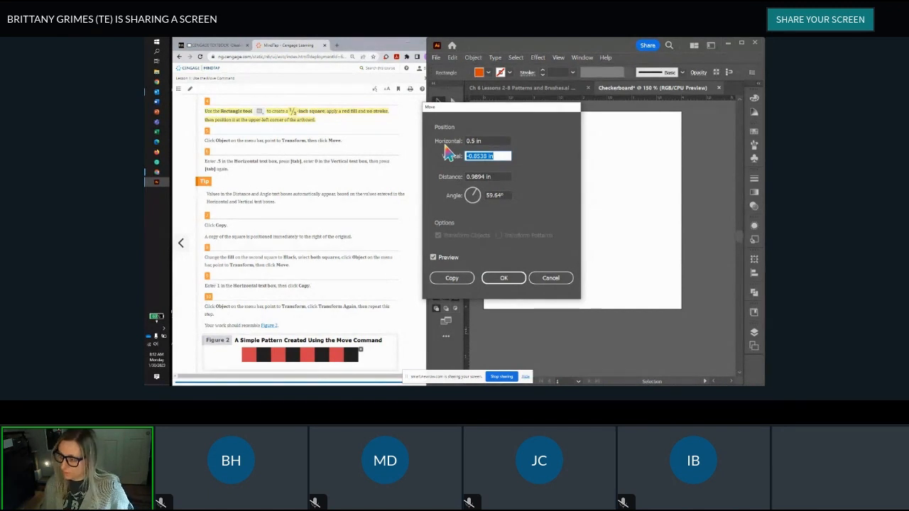
{"action": "type", "text": "0"}
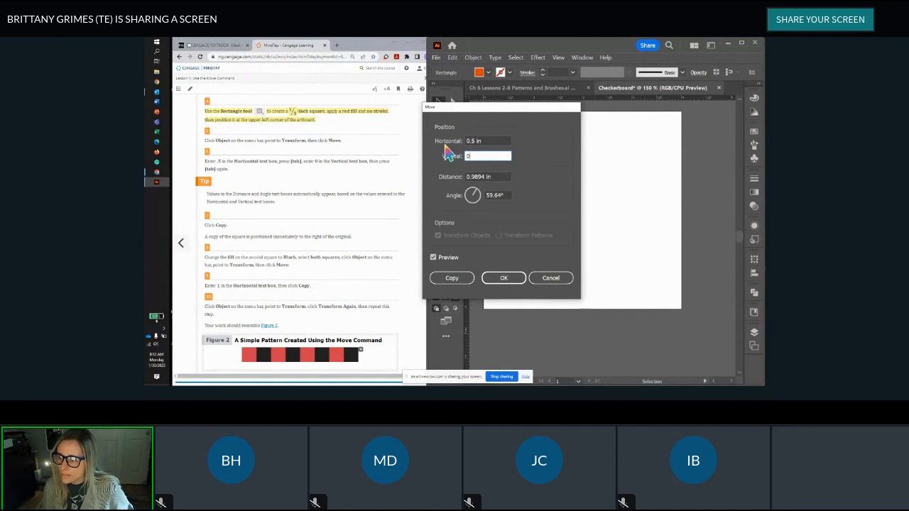
{"action": "key", "text": "Tab"}
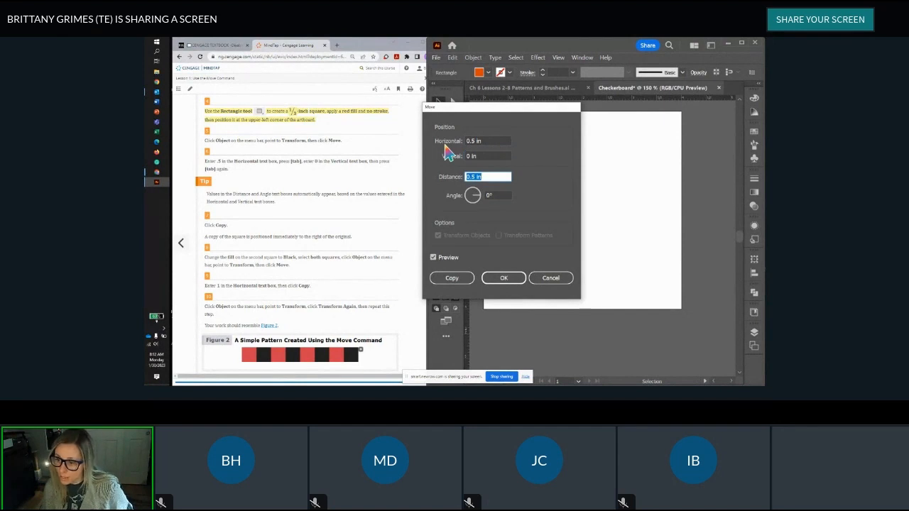
{"action": "key", "text": "Tab"}
{"action": "key", "text": "Tab"}
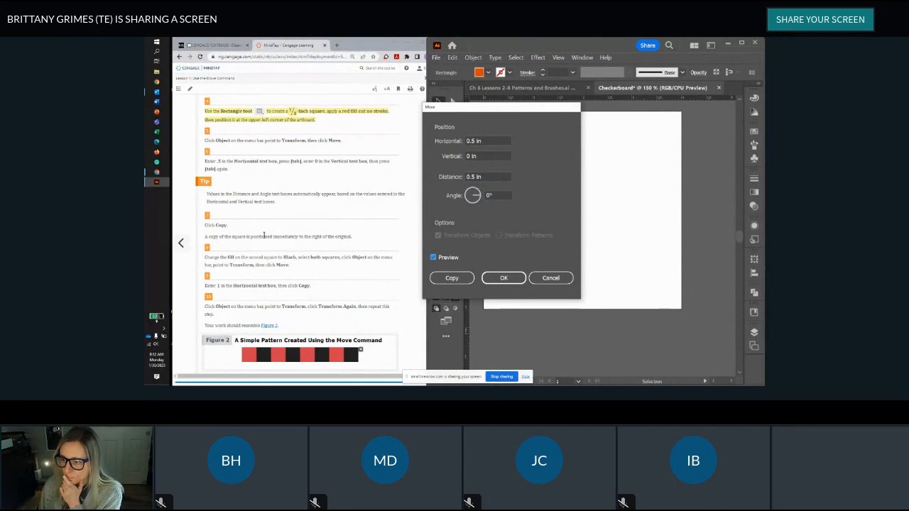
{"action": "scroll", "coordinate": [260, 215], "scroll_direction": "down", "scroll_amount": 1}
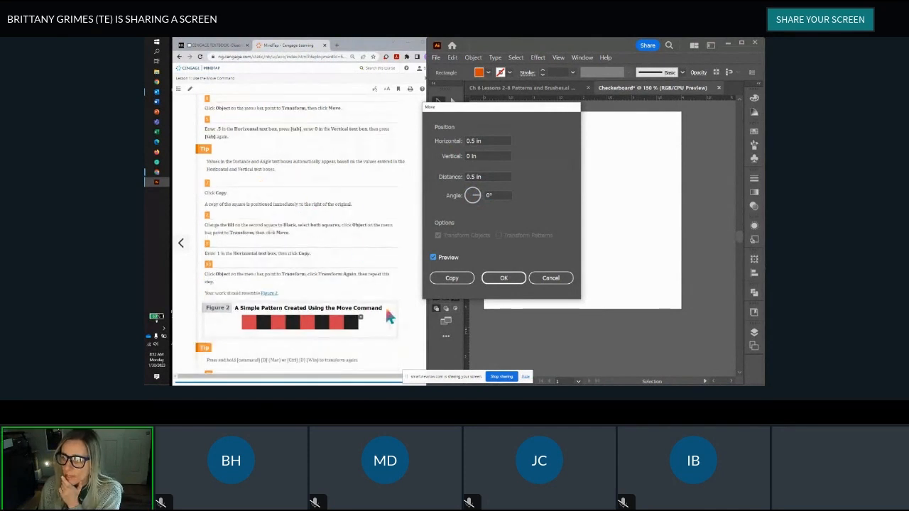
{"action": "left_click", "coordinate": [450, 281]}
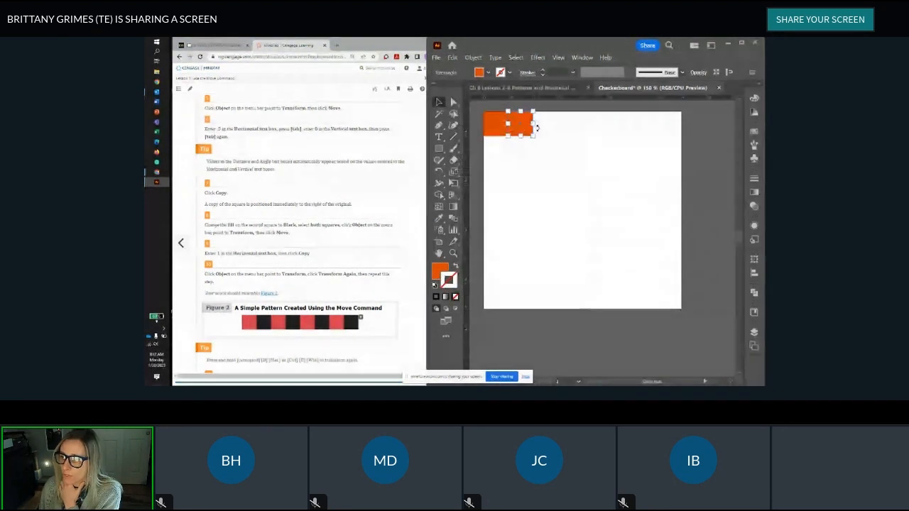
Fill the copied square with black and keep its stroke set to none
{"action": "scroll", "coordinate": [502, 147], "scroll_direction": "up", "scroll_amount": 1}
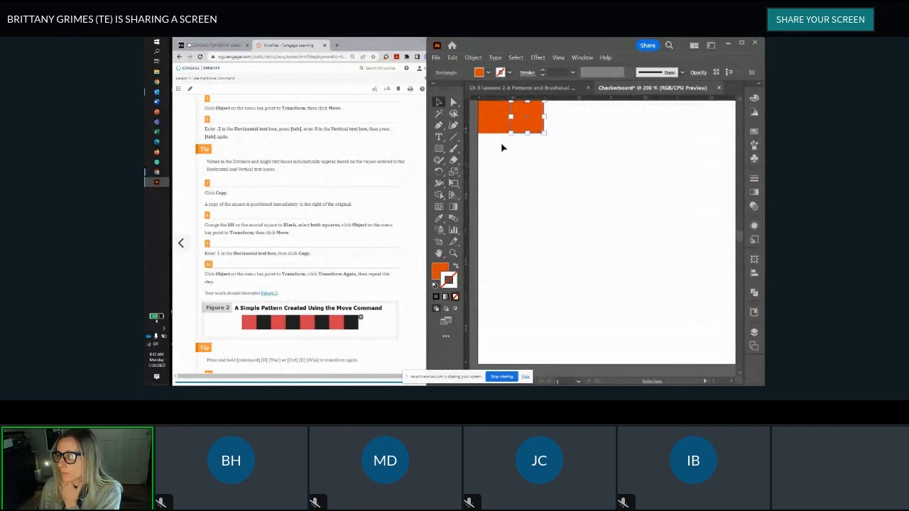
{"action": "left_click_drag", "start_coordinate": [501, 147], "coordinate": [523, 211]}
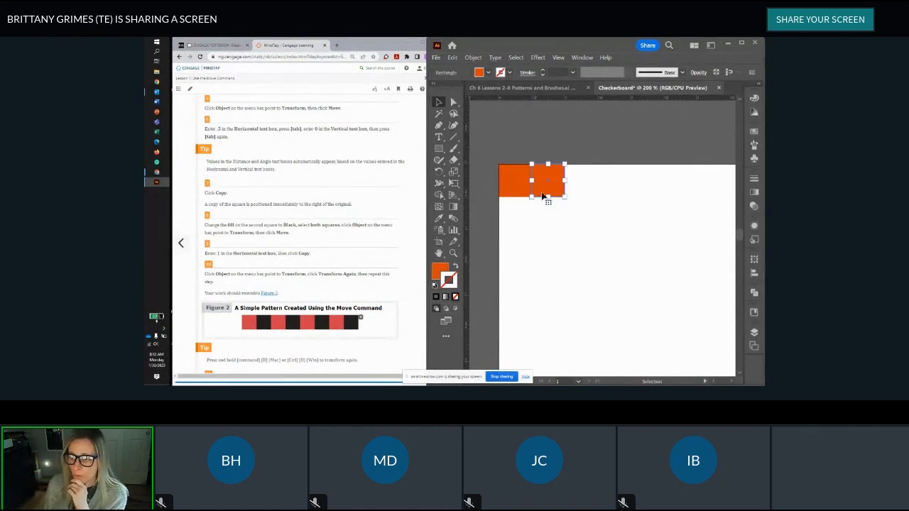
{"action": "scroll", "coordinate": [345, 209], "scroll_direction": "down", "scroll_amount": 1}
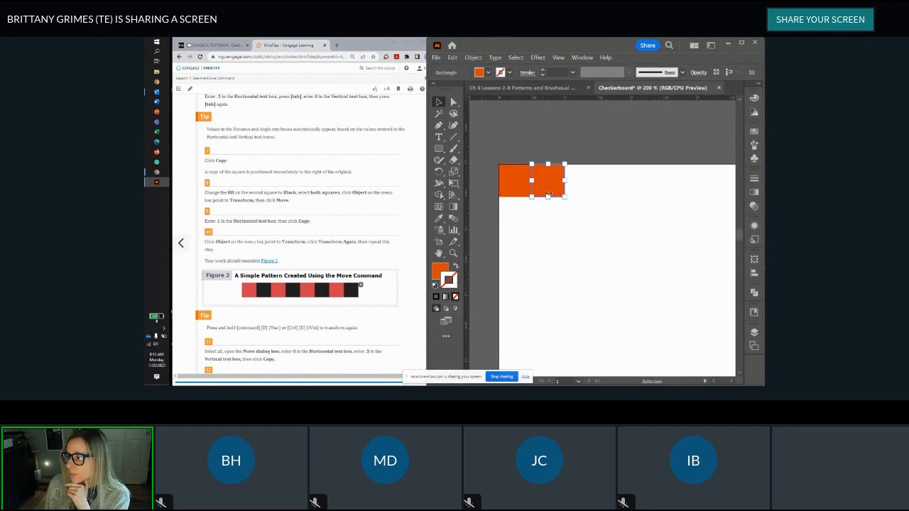
{"action": "left_click", "coordinate": [754, 97]}
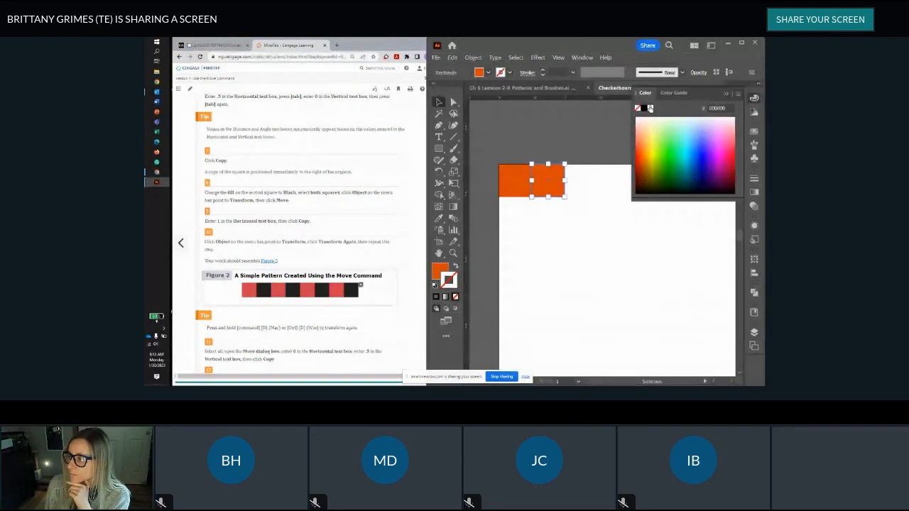
{"action": "left_click", "coordinate": [645, 109]}
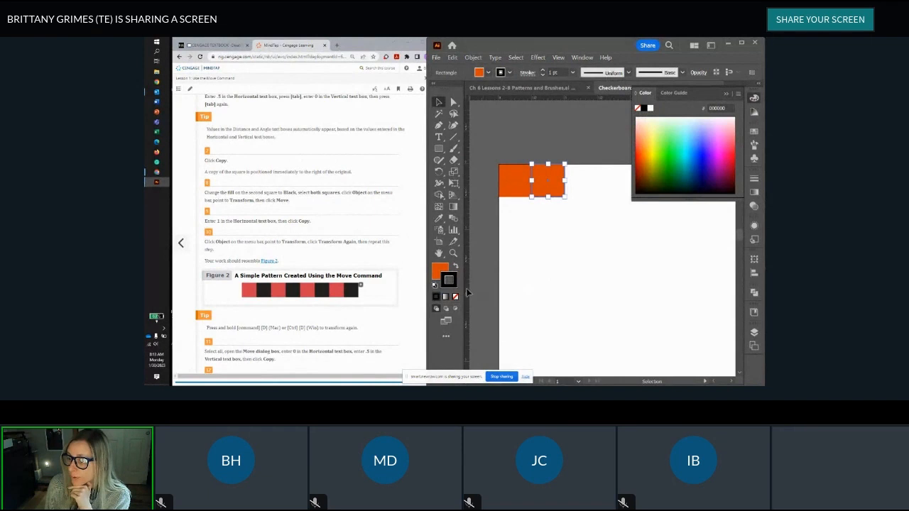
{"action": "left_click", "coordinate": [455, 296]}
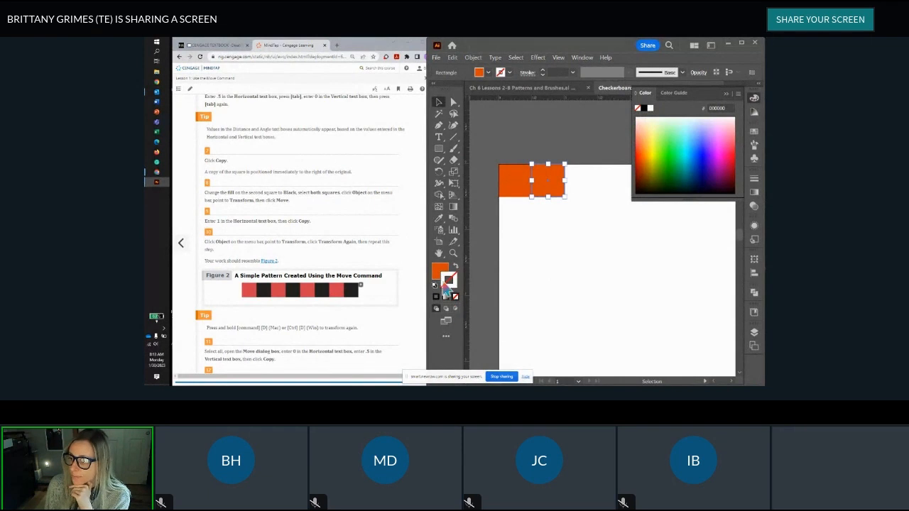
{"action": "left_click", "coordinate": [438, 272]}
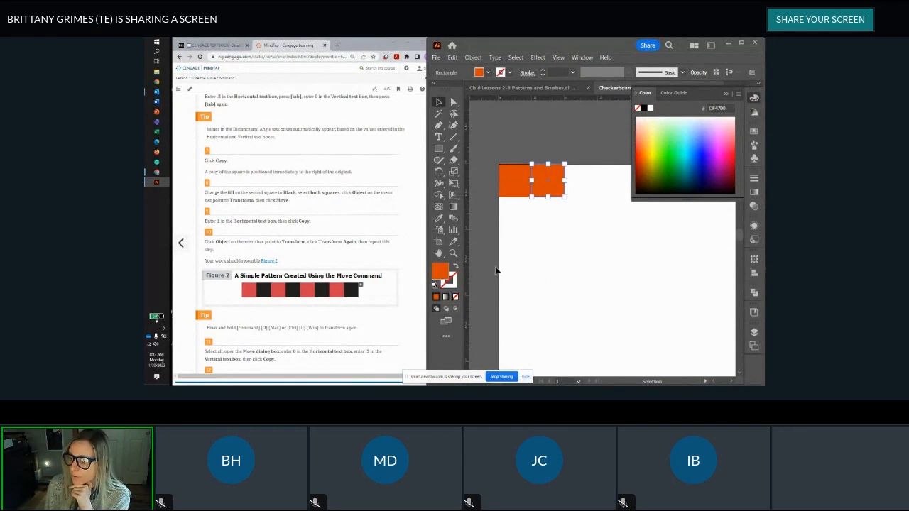
{"action": "left_click", "coordinate": [644, 108]}
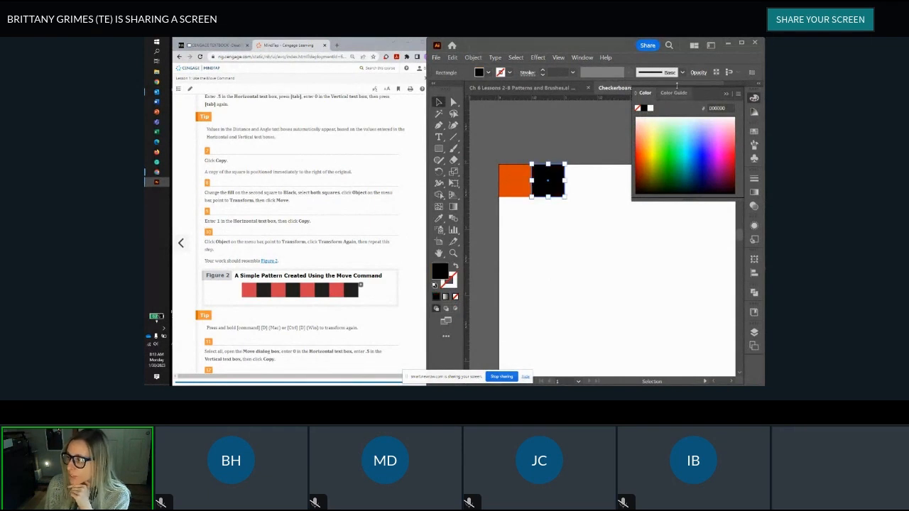
{"action": "left_click", "coordinate": [730, 92]}
Select both squares and copy them with the Move command at a horizontal offset of 1 in
{"action": "scroll", "coordinate": [241, 198], "scroll_direction": "down", "scroll_amount": 1}
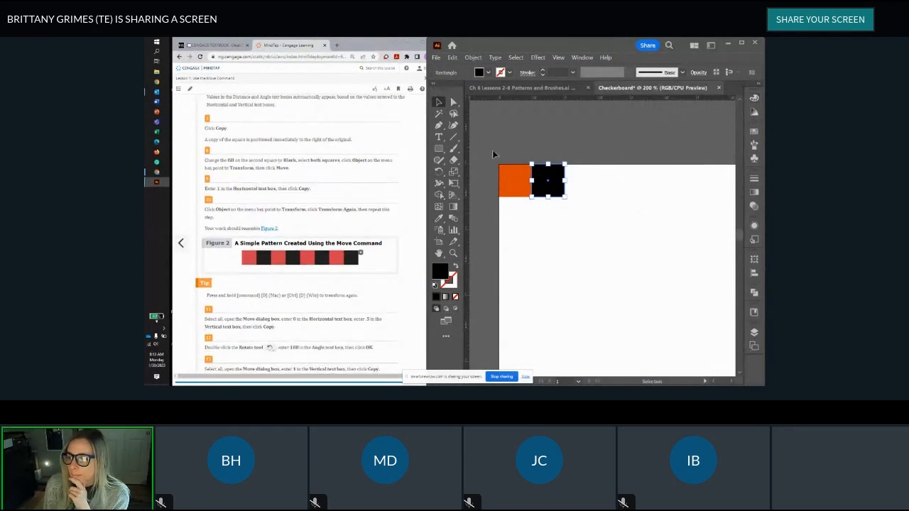
{"action": "left_click_drag", "start_coordinate": [492, 155], "coordinate": [578, 211]}
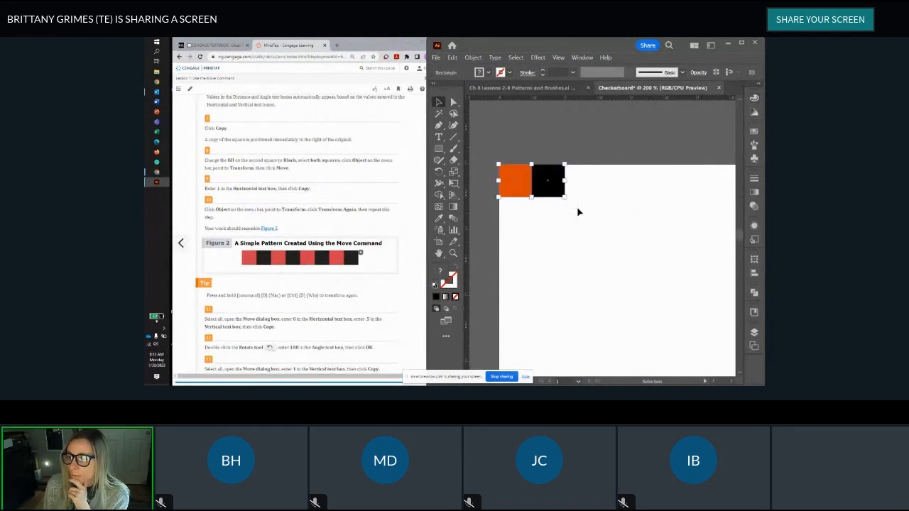
{"action": "left_click", "coordinate": [474, 58]}
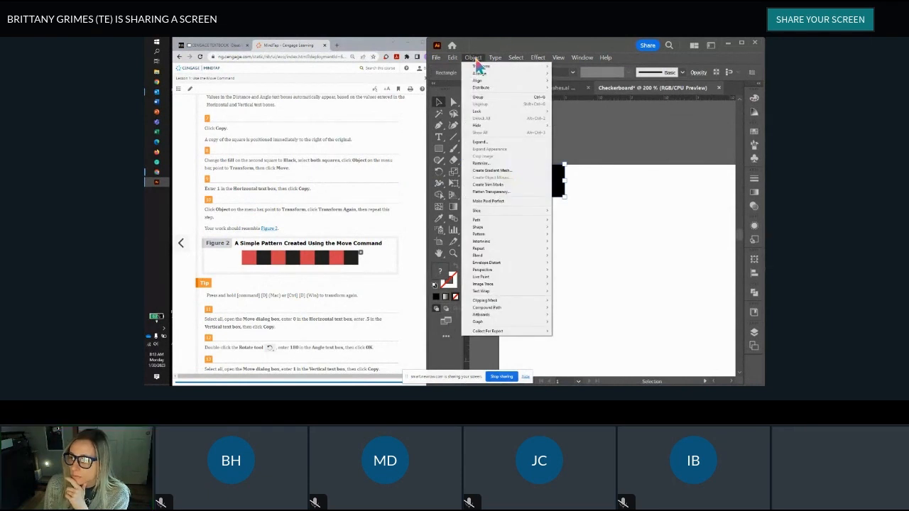
{"action": "mouse_move", "coordinate": [481, 66]}
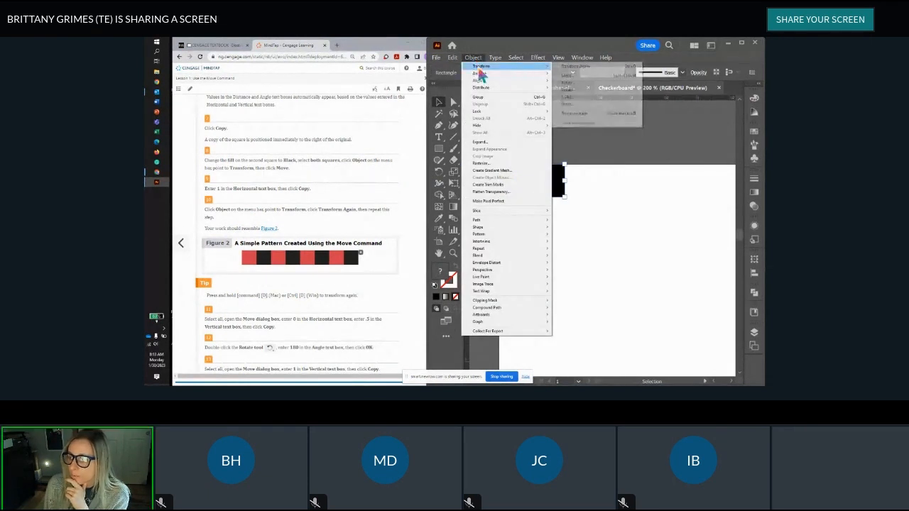
{"action": "left_click", "coordinate": [568, 80]}
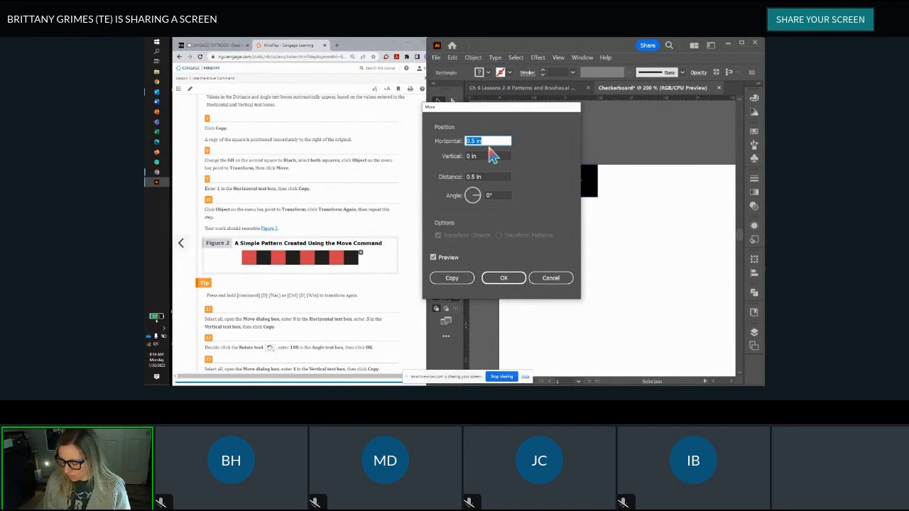
{"action": "type", "text": "1"}
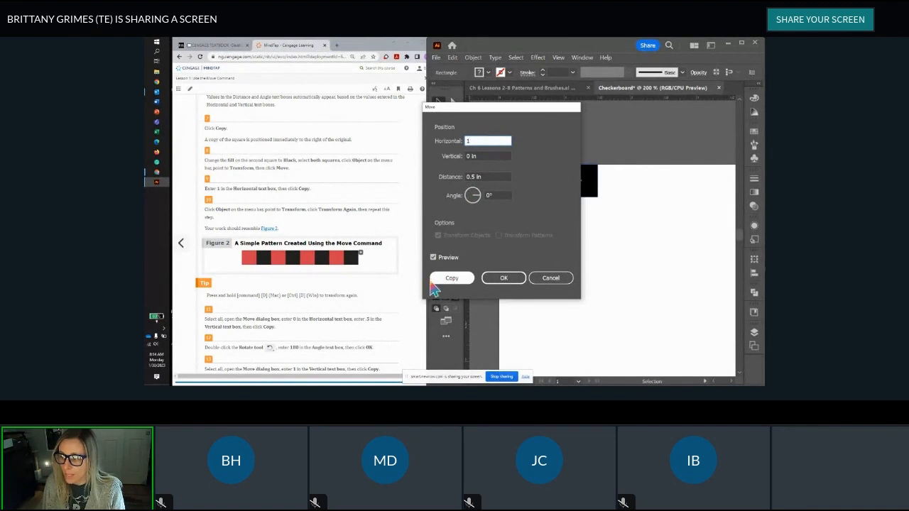
{"action": "left_click", "coordinate": [453, 278]}
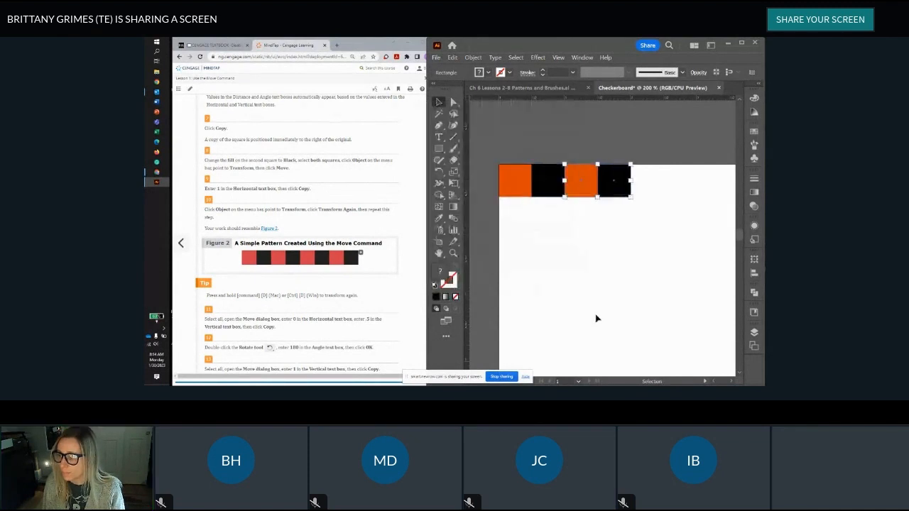
Repeat the last move-copy with Transform Again twice to extend the orange-red and black squares across the artboard's full width
{"action": "key", "text": "ctrl+minus"}
{"action": "left_click_drag", "start_coordinate": [588, 303], "coordinate": [566, 262]}
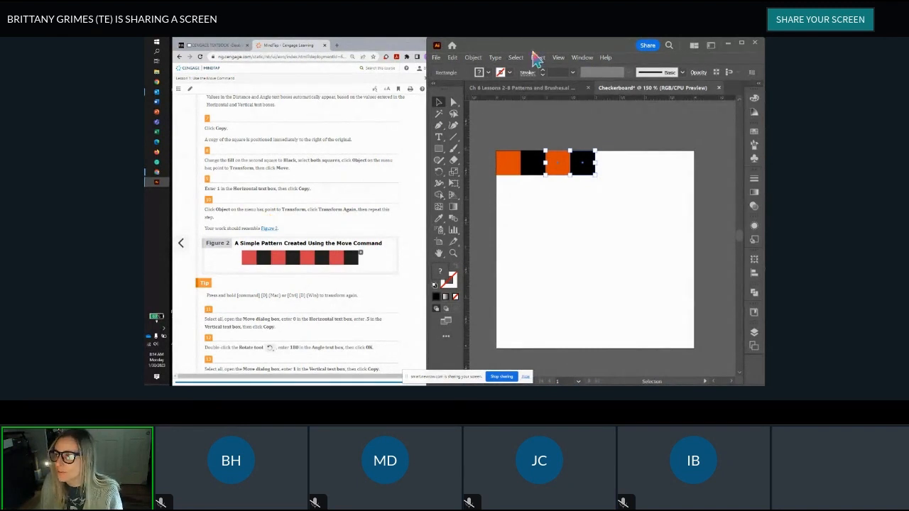
{"action": "left_click", "coordinate": [474, 57]}
{"action": "mouse_move", "coordinate": [483, 67]}
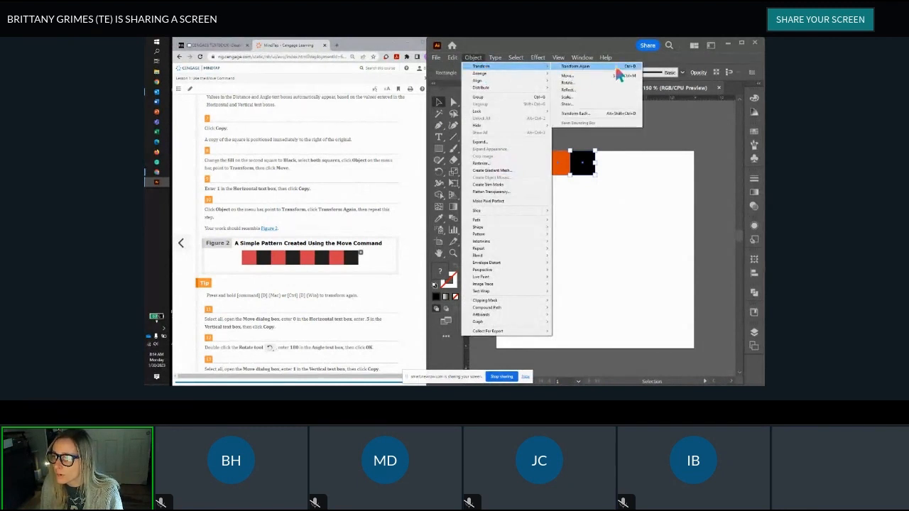
{"action": "left_click", "coordinate": [584, 67]}
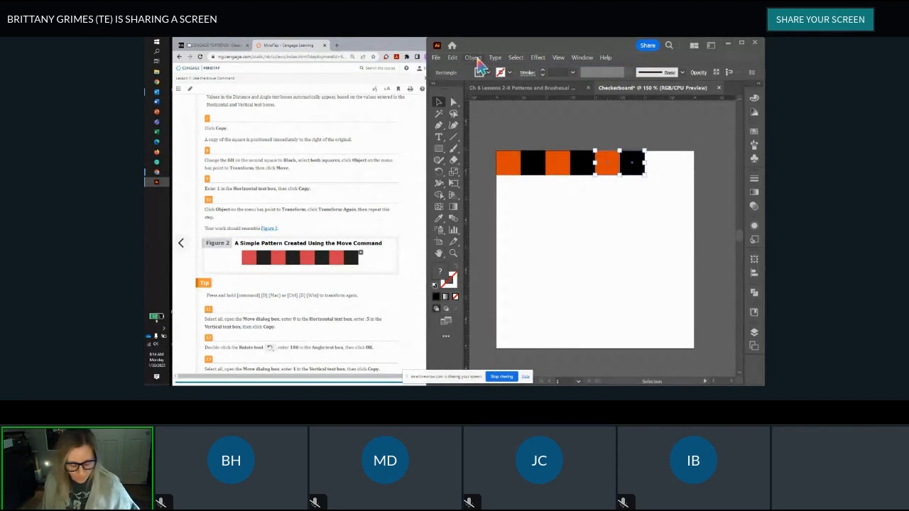
{"action": "key", "text": "ctrl+d"}
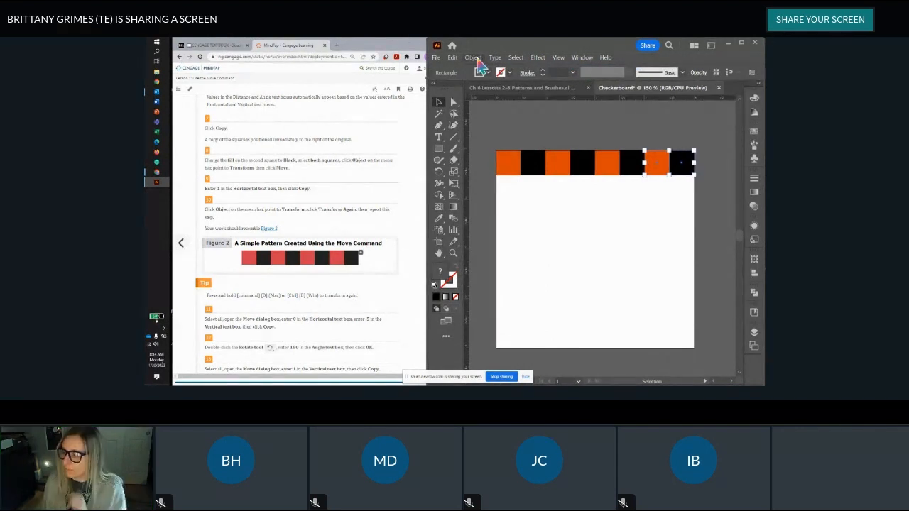
{"action": "left_click", "coordinate": [599, 130]}
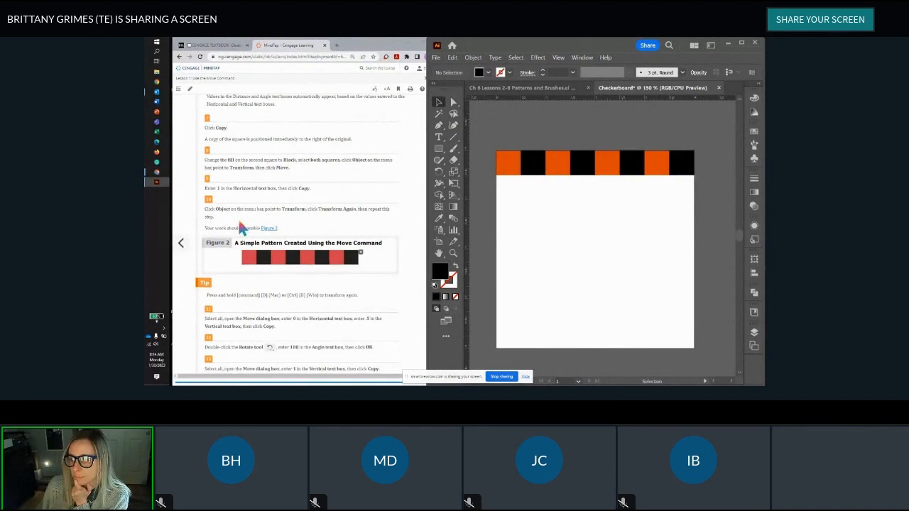
Select the whole row of squares and copy it with the Move command at 0 in horizontal and 0.5 in vertical
{"action": "scroll", "coordinate": [238, 228], "scroll_direction": "down", "scroll_amount": 3}
{"action": "scroll", "coordinate": [239, 228], "scroll_direction": "down", "scroll_amount": 3}
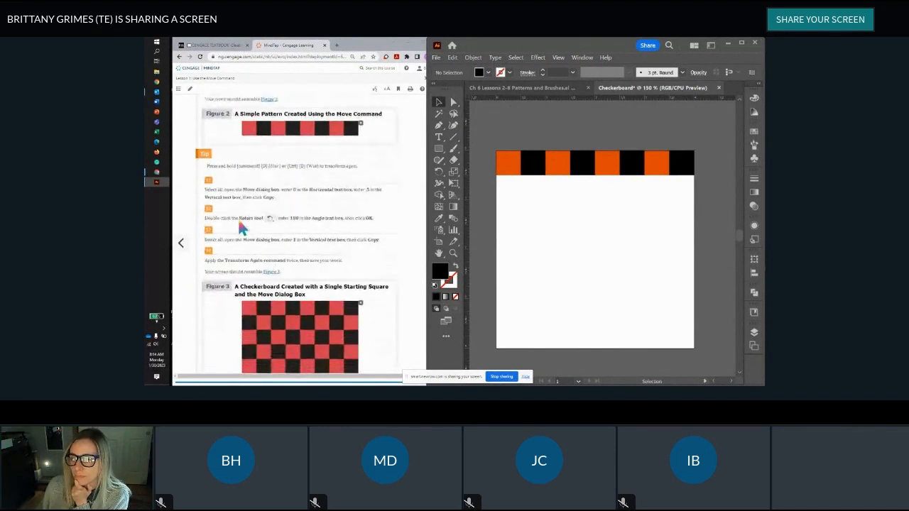
{"action": "scroll", "coordinate": [242, 227], "scroll_direction": "down", "scroll_amount": 2}
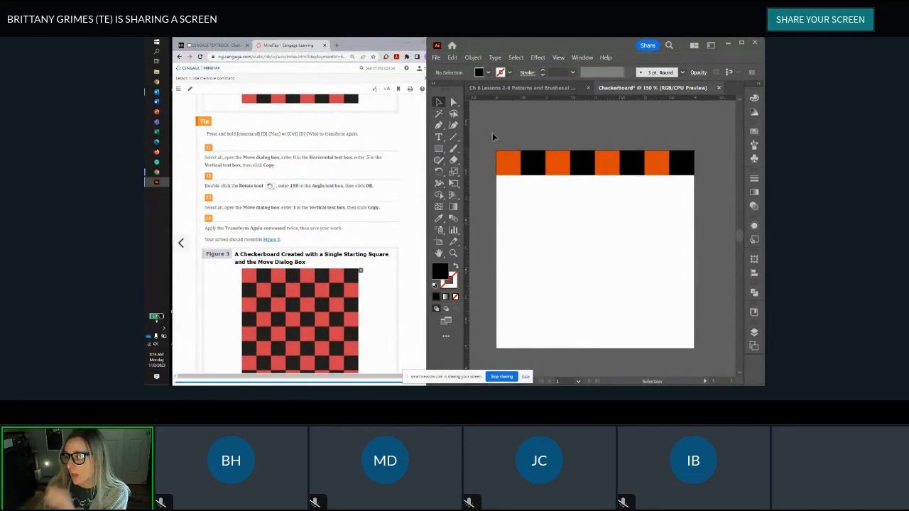
{"action": "left_click_drag", "start_coordinate": [490, 146], "coordinate": [711, 179]}
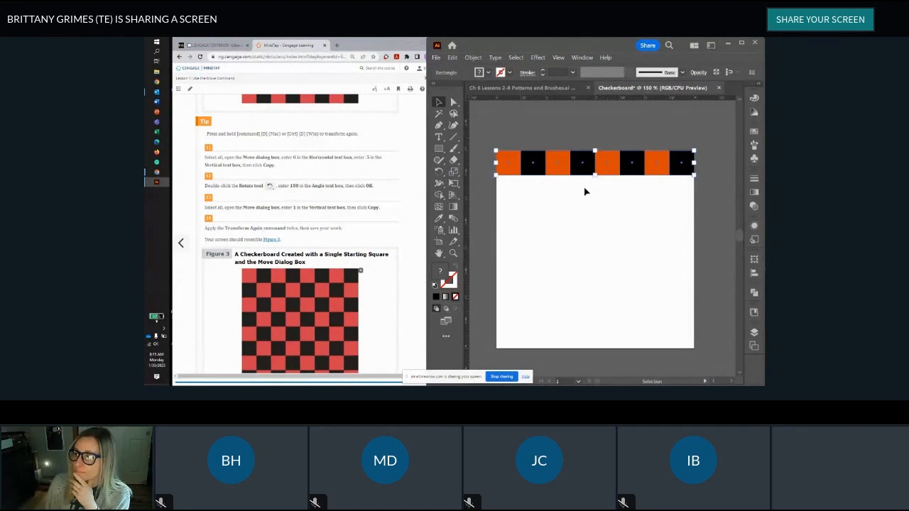
{"action": "left_click", "coordinate": [474, 58]}
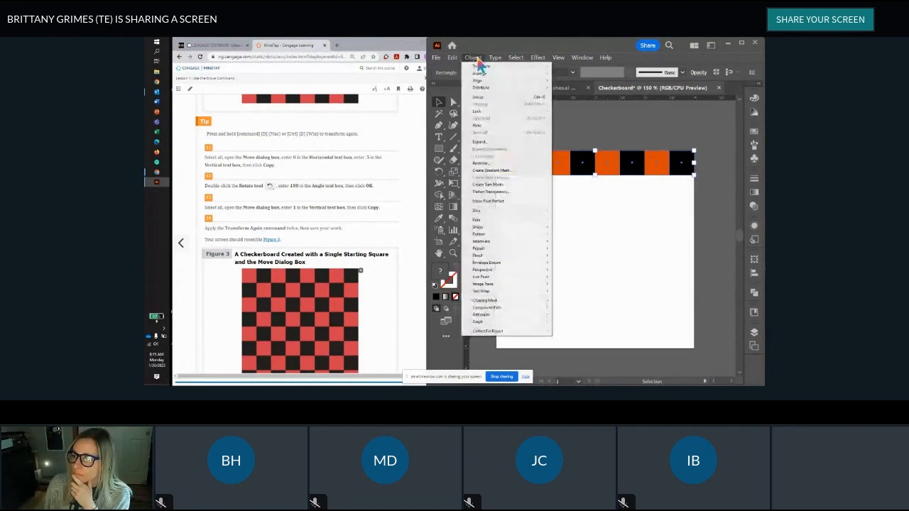
{"action": "mouse_move", "coordinate": [491, 78]}
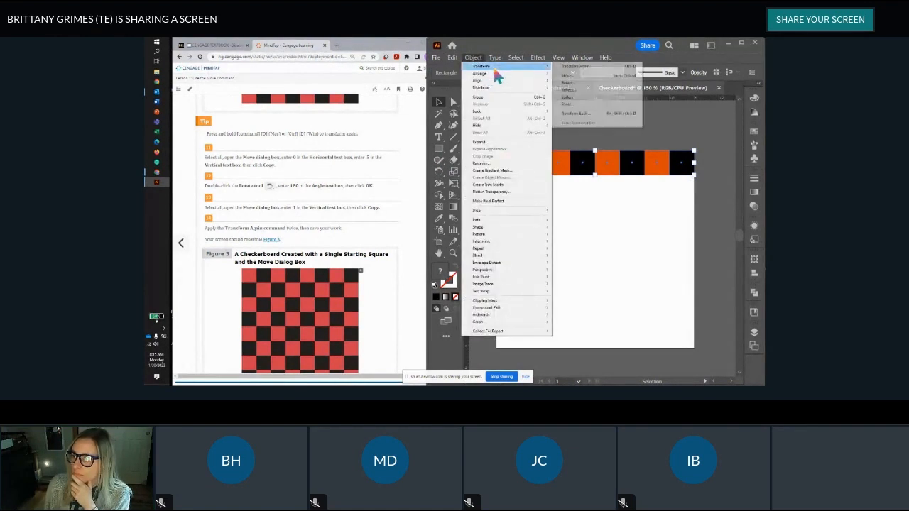
{"action": "left_click", "coordinate": [567, 75]}
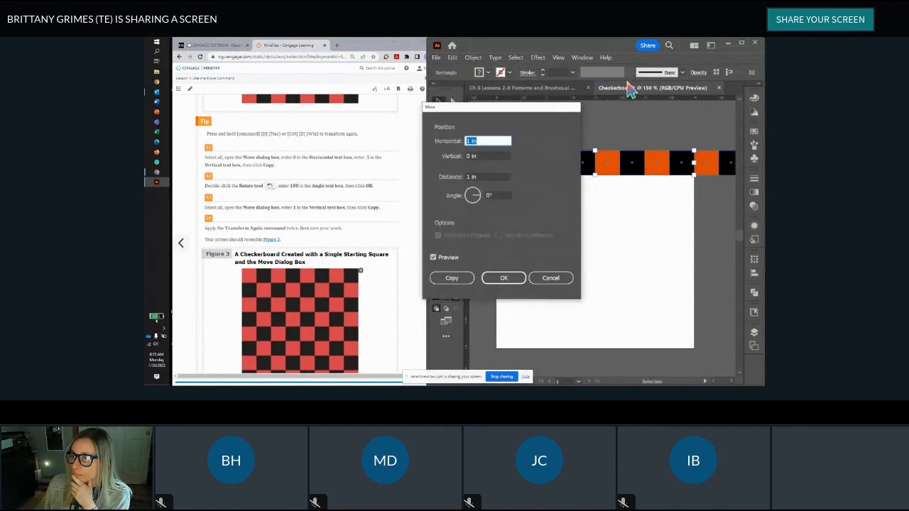
{"action": "left_click_drag", "start_coordinate": [471, 140], "coordinate": [463, 142]}
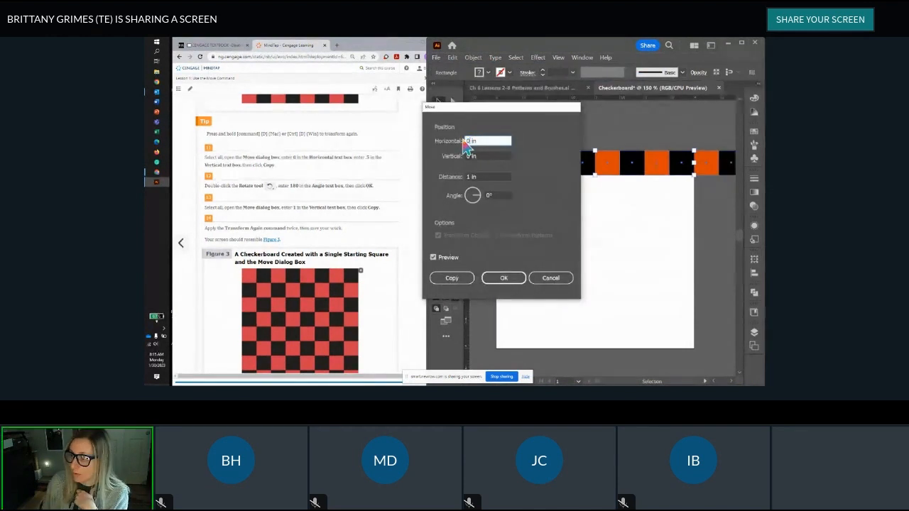
{"action": "type", "text": "0"}
{"action": "key", "text": "Tab"}
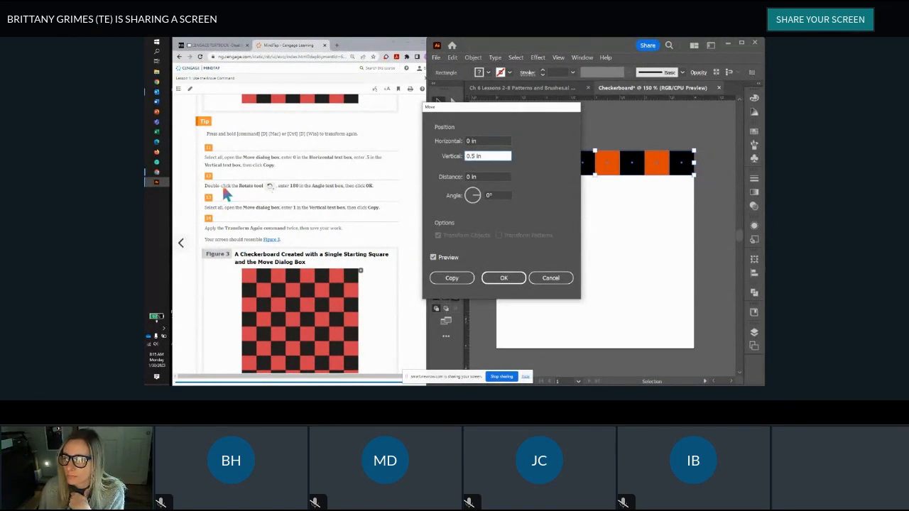
{"action": "left_click", "coordinate": [452, 278]}
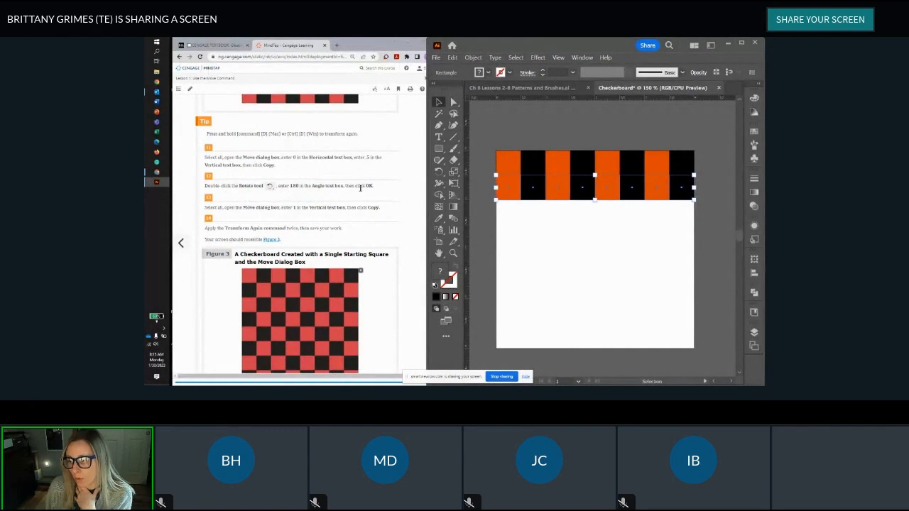
Rotate the copied second row of squares by 180° with the Rotate tool
{"action": "double_click", "coordinate": [442, 179]}
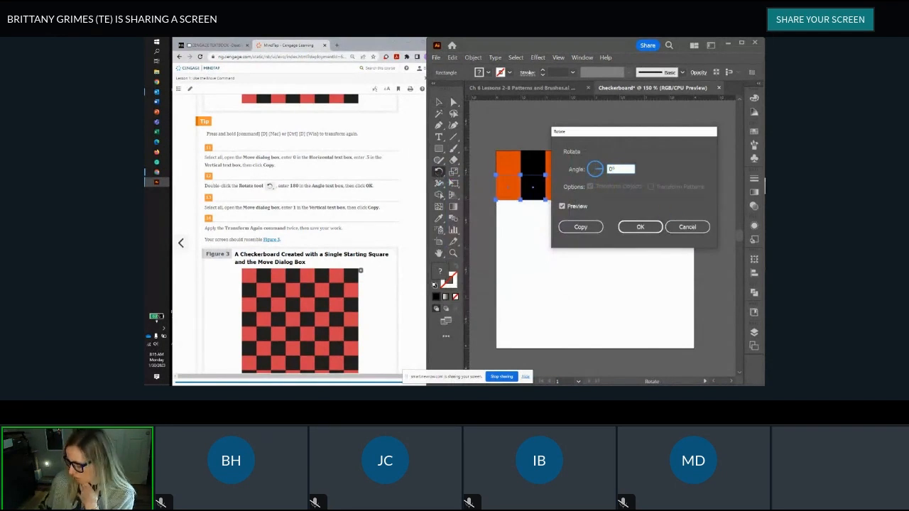
{"action": "type", "text": "180"}
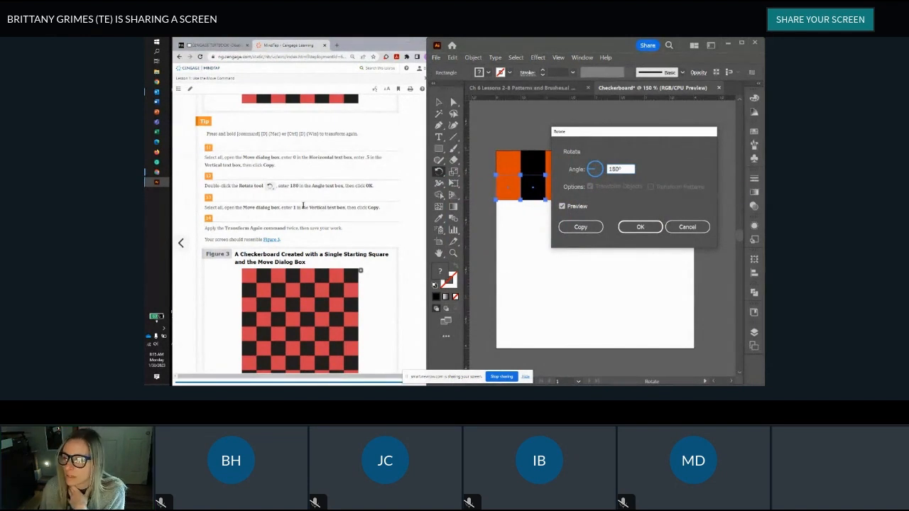
{"action": "left_click", "coordinate": [643, 230]}
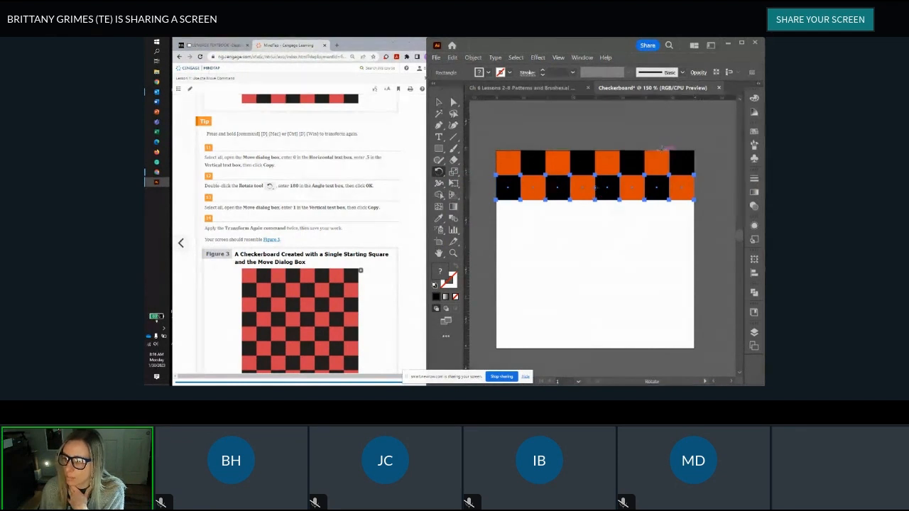
Select both rows of squares and copy them with the Move command at a vertical offset of 1 in
{"action": "scroll", "coordinate": [288, 226], "scroll_direction": "down", "scroll_amount": 1}
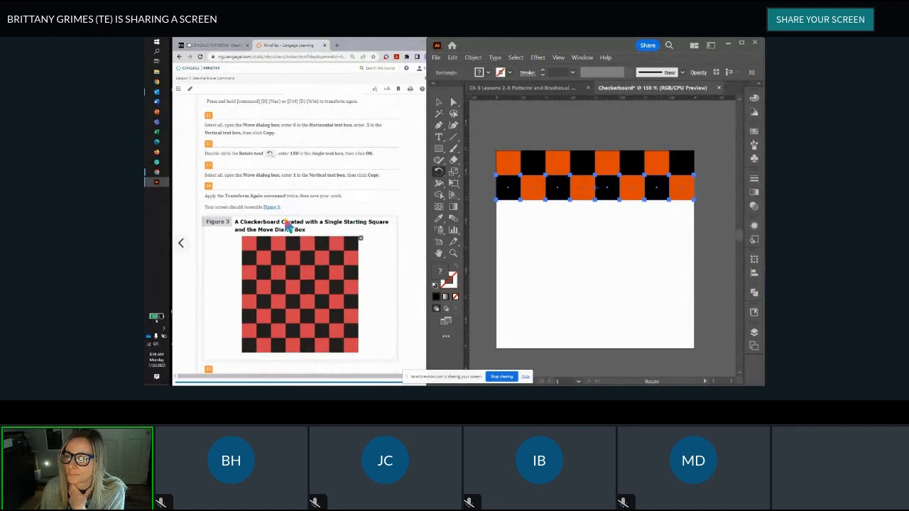
{"action": "scroll", "coordinate": [266, 171], "scroll_direction": "down", "scroll_amount": 1}
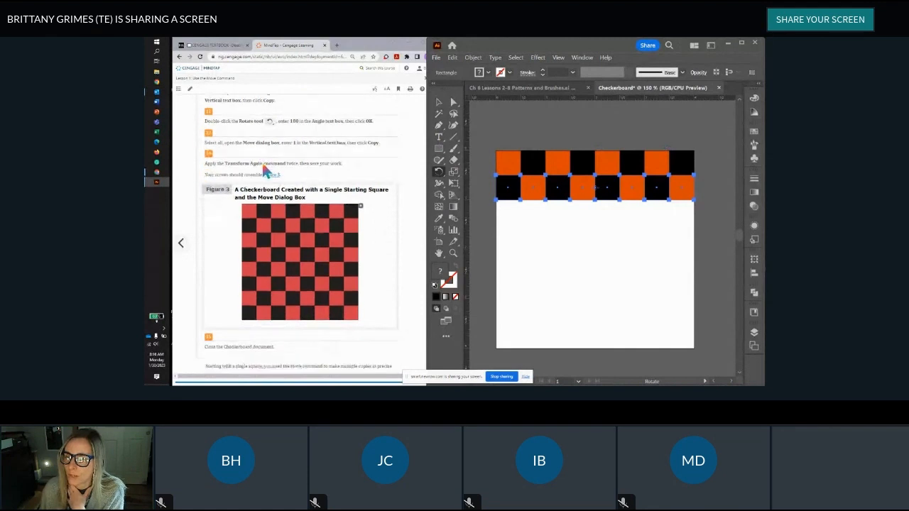
{"action": "left_click", "coordinate": [439, 102]}
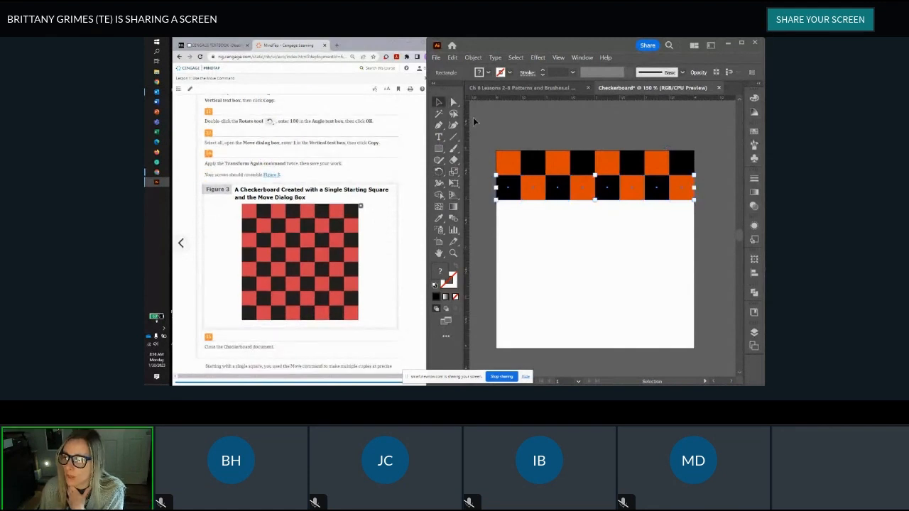
{"action": "left_click", "coordinate": [473, 119]}
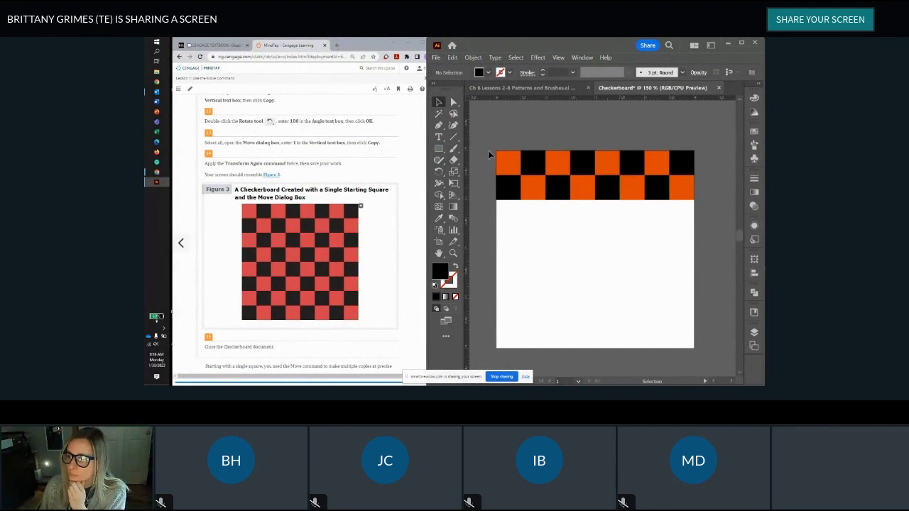
{"action": "key", "text": "ctrl+a"}
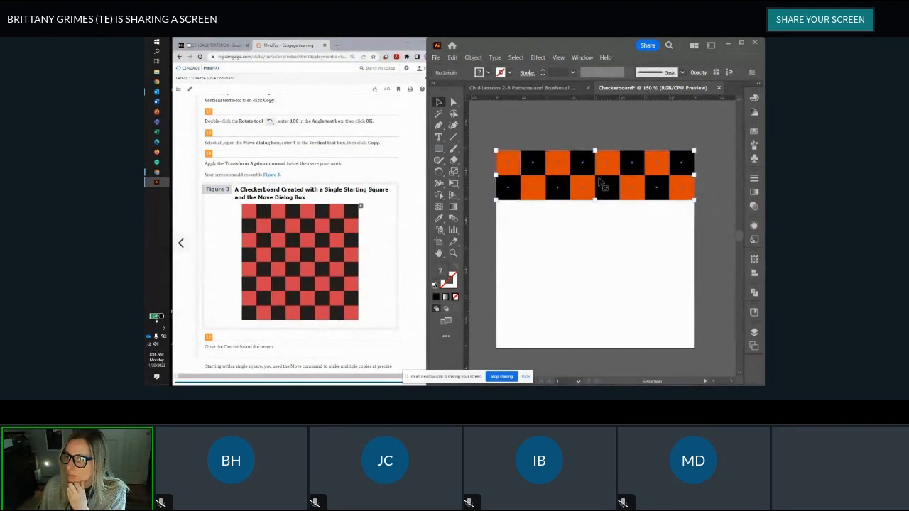
{"action": "left_click", "coordinate": [473, 57]}
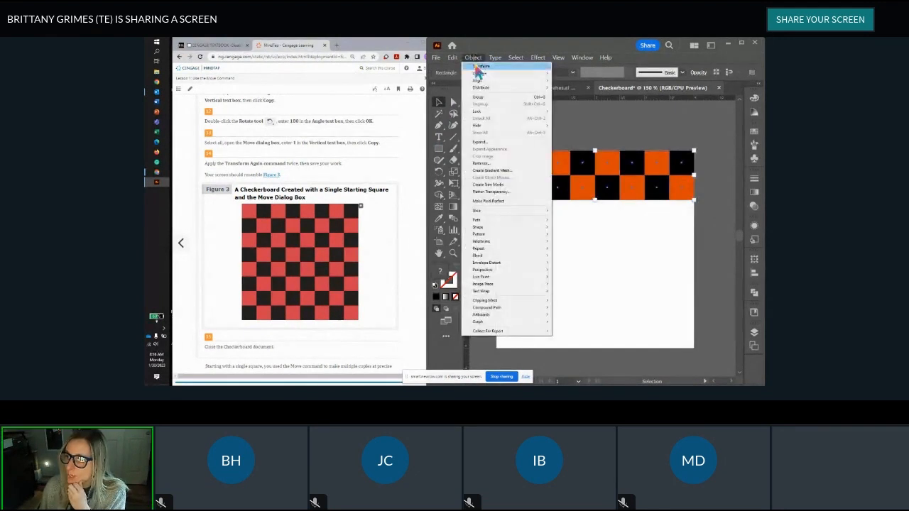
{"action": "mouse_move", "coordinate": [482, 66]}
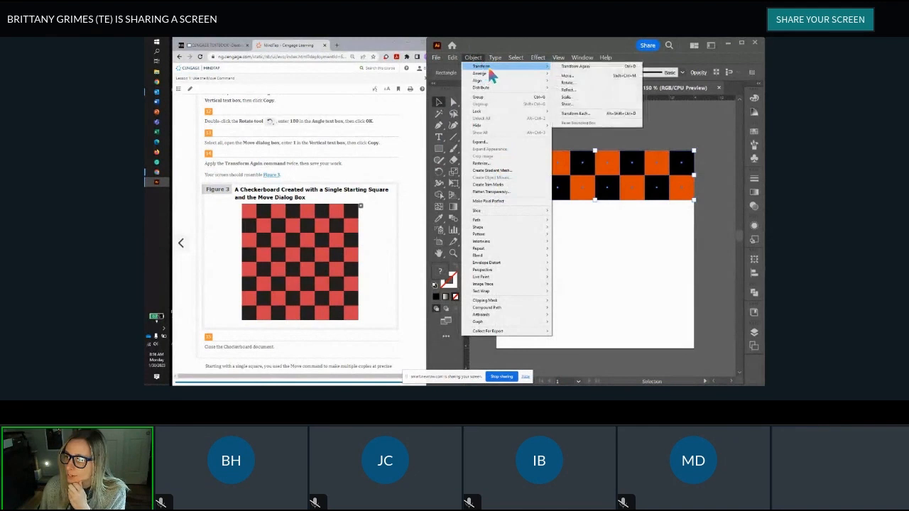
{"action": "left_click", "coordinate": [579, 75]}
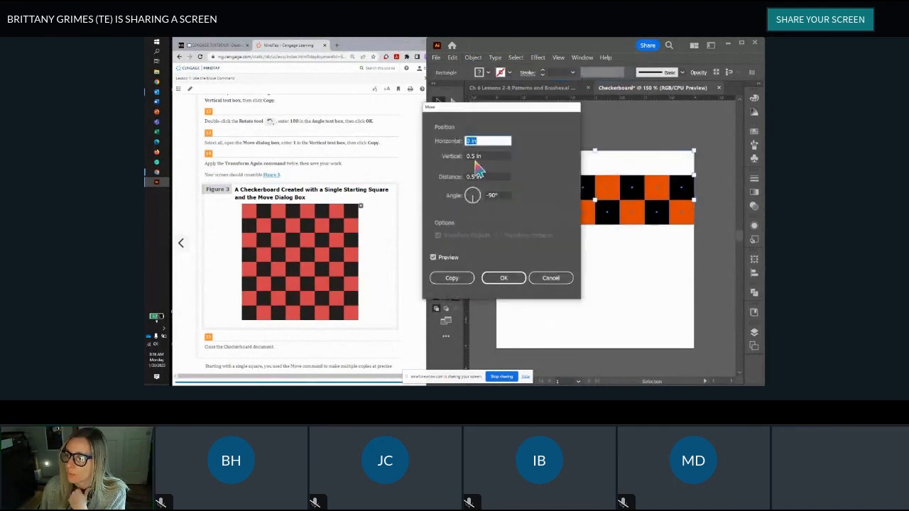
{"action": "left_click", "coordinate": [476, 157]}
{"action": "left_click_drag", "start_coordinate": [476, 157], "coordinate": [465, 157]}
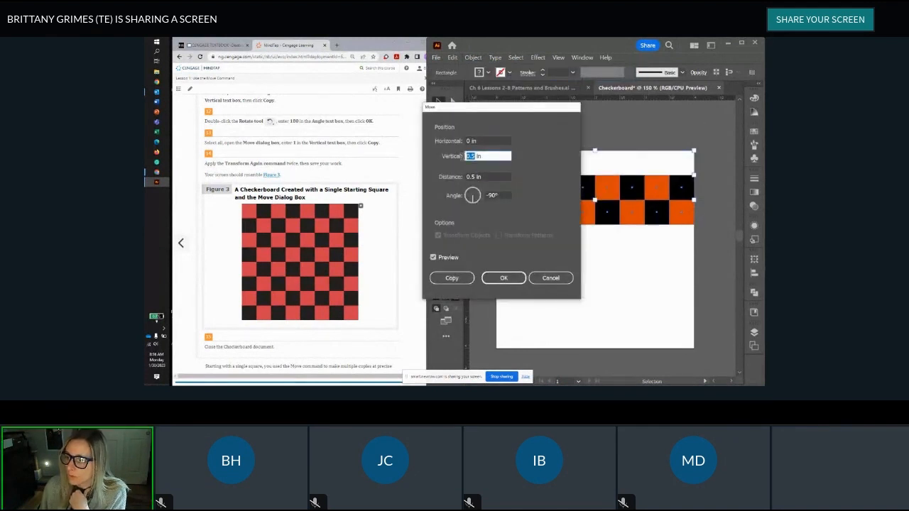
{"action": "type", "text": "1"}
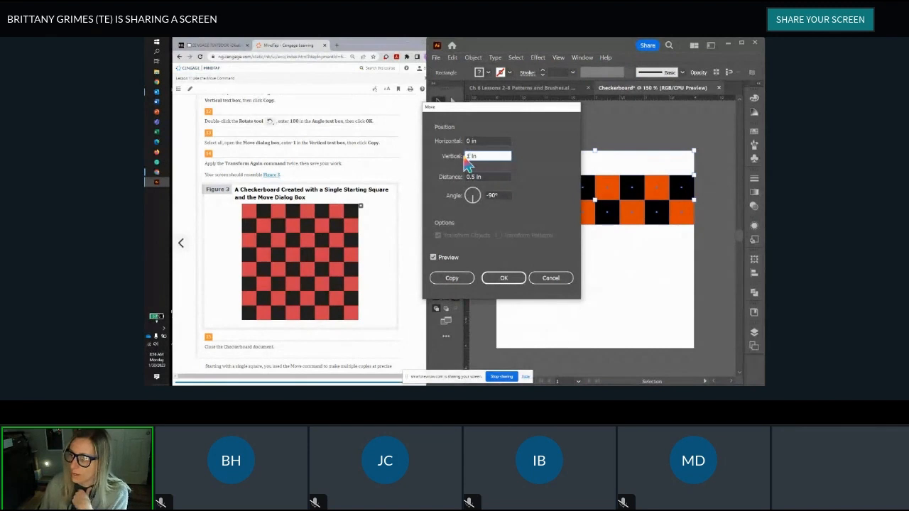
{"action": "left_click", "coordinate": [454, 277]}
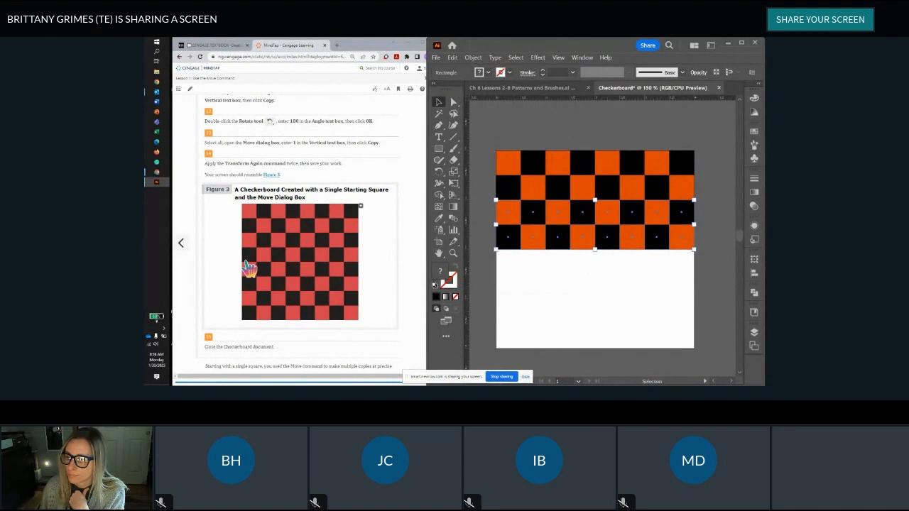
Apply Transform Again twice to the copied pair of rows to fill the rest of the artboard, and deselect the squares
{"action": "scroll", "coordinate": [349, 205], "scroll_direction": "down", "scroll_amount": 1}
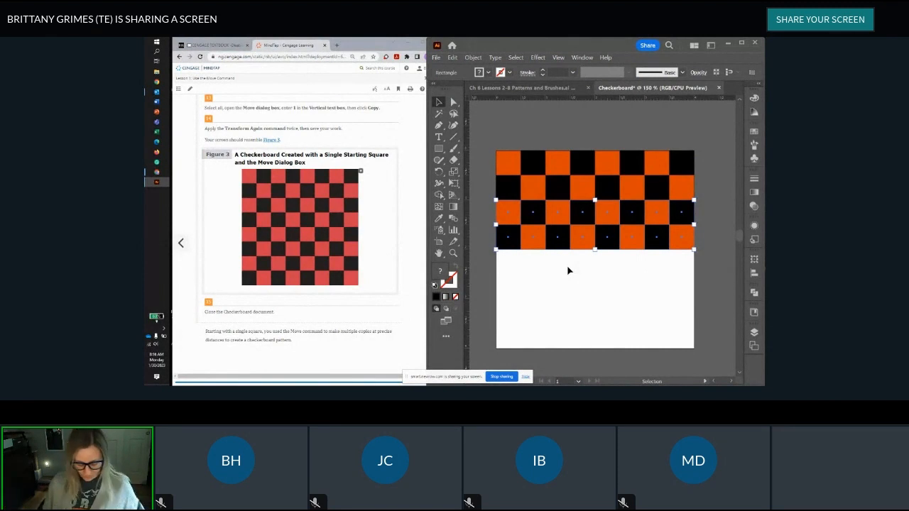
{"action": "key", "text": "a"}
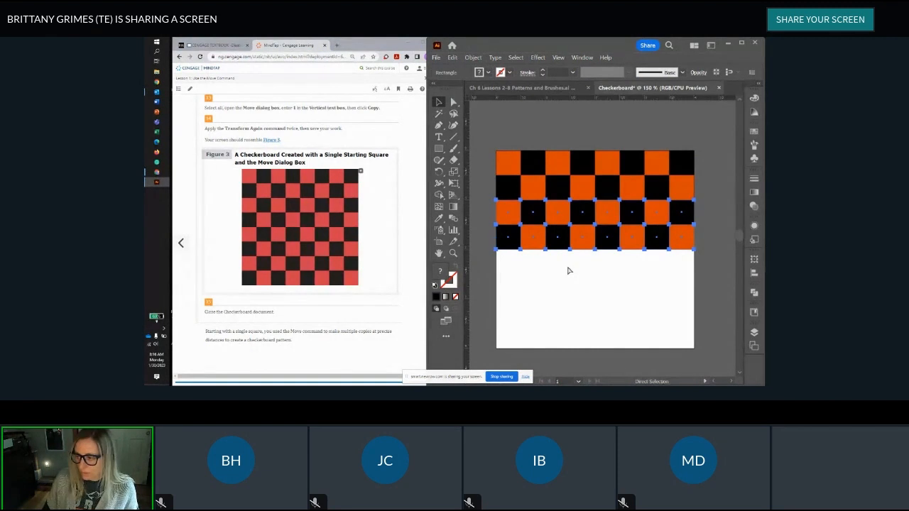
{"action": "key", "text": "ctrl+d"}
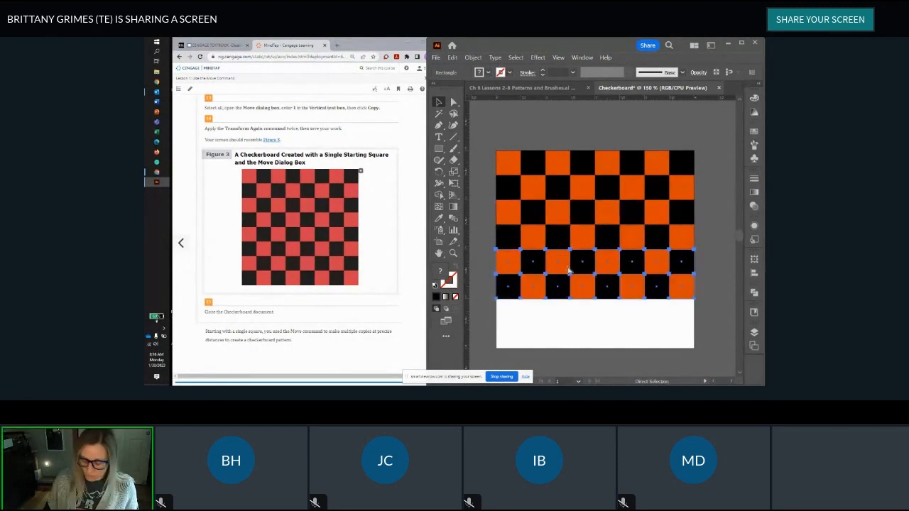
{"action": "key", "text": "ctrl+d"}
{"action": "key", "text": "v"}
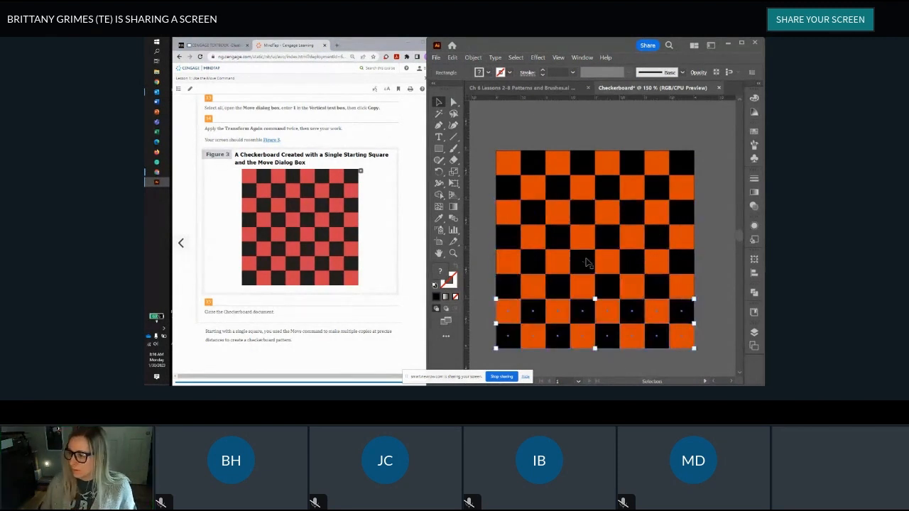
{"action": "left_click", "coordinate": [657, 108]}
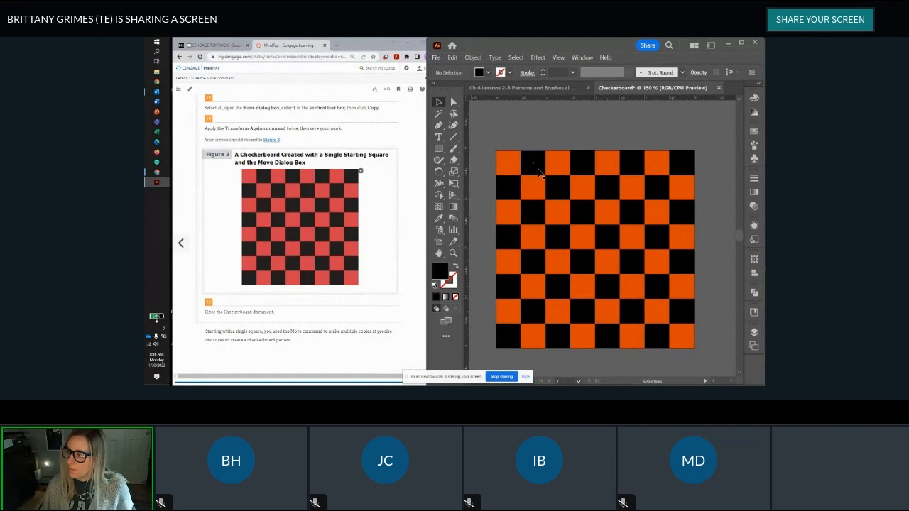